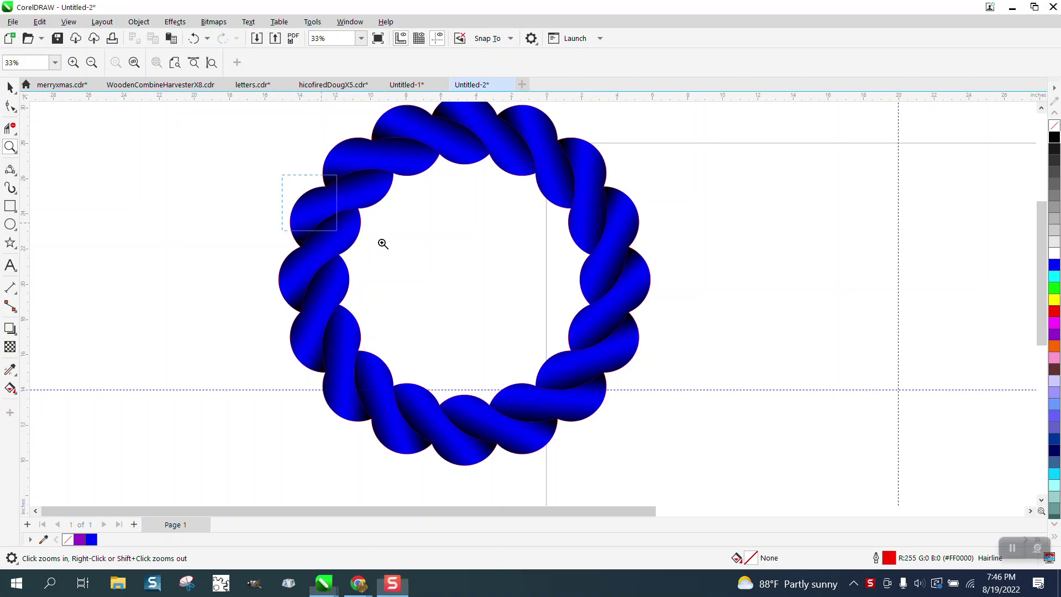
Step: Zoom out to about 16% so the blue rope wreath and the empty page beside it both show
{"action": "right_click", "coordinate": [423, 300]}
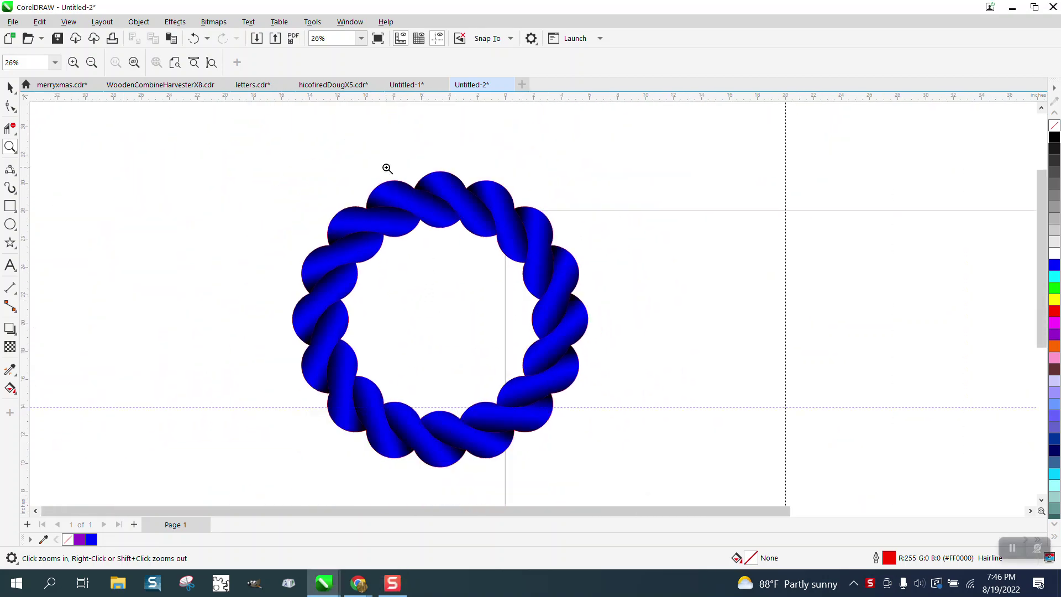
{"action": "left_click_drag", "start_coordinate": [381, 159], "coordinate": [550, 274]}
{"action": "scroll", "coordinate": [382, 237], "scroll_direction": "down", "scroll_amount": 4}
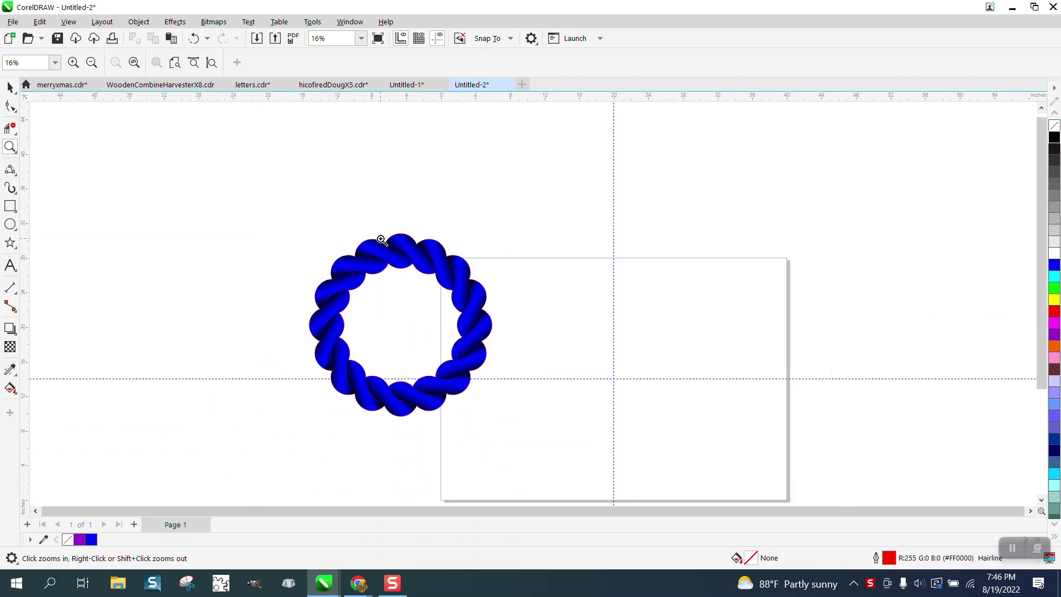
Step: Draw a large circle sized 17 inches and position it at X 20, Y 14 inches
{"action": "left_click", "coordinate": [10, 224]}
{"action": "left_click_drag", "start_coordinate": [696, 253], "coordinate": [538, 412]}
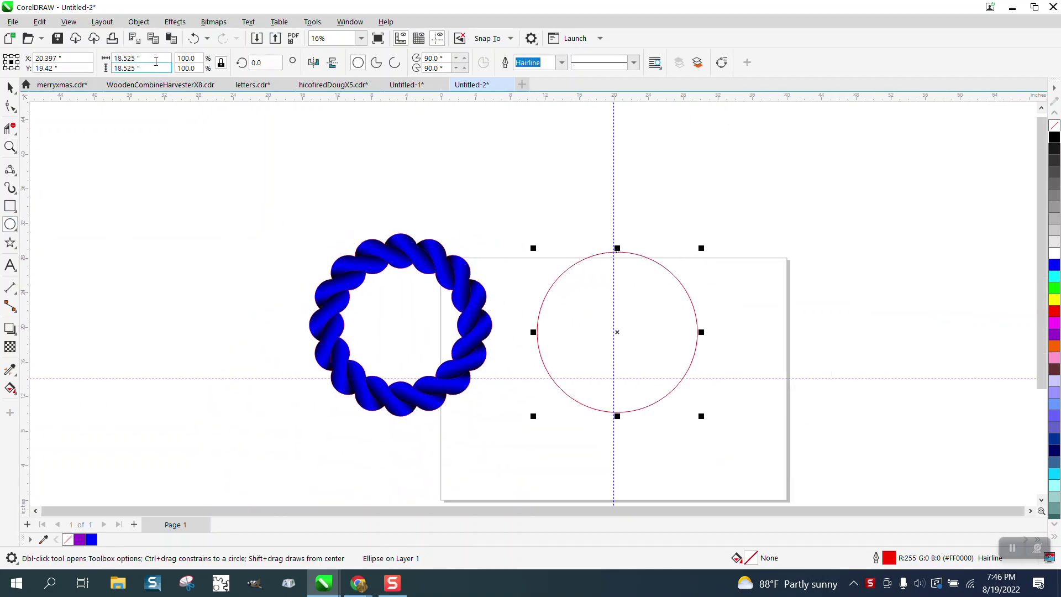
{"action": "left_click", "coordinate": [154, 58]}
{"action": "type", "text": "17"}
{"action": "key", "text": "Return"}
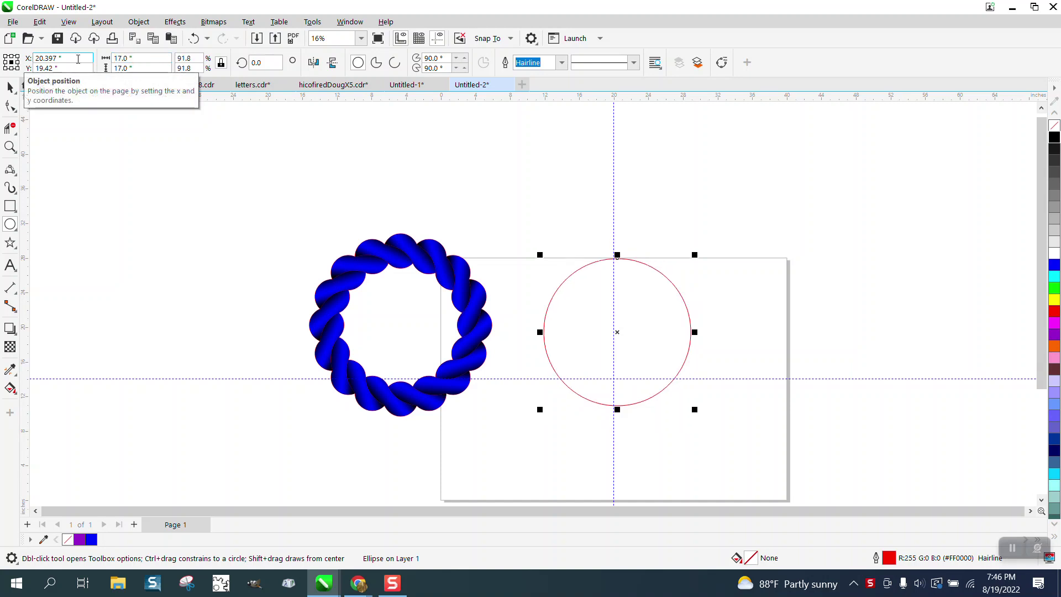
{"action": "type", "text": "20"}
{"action": "key", "text": "Tab"}
{"action": "type", "text": "14"}
{"action": "key", "text": "Return"}
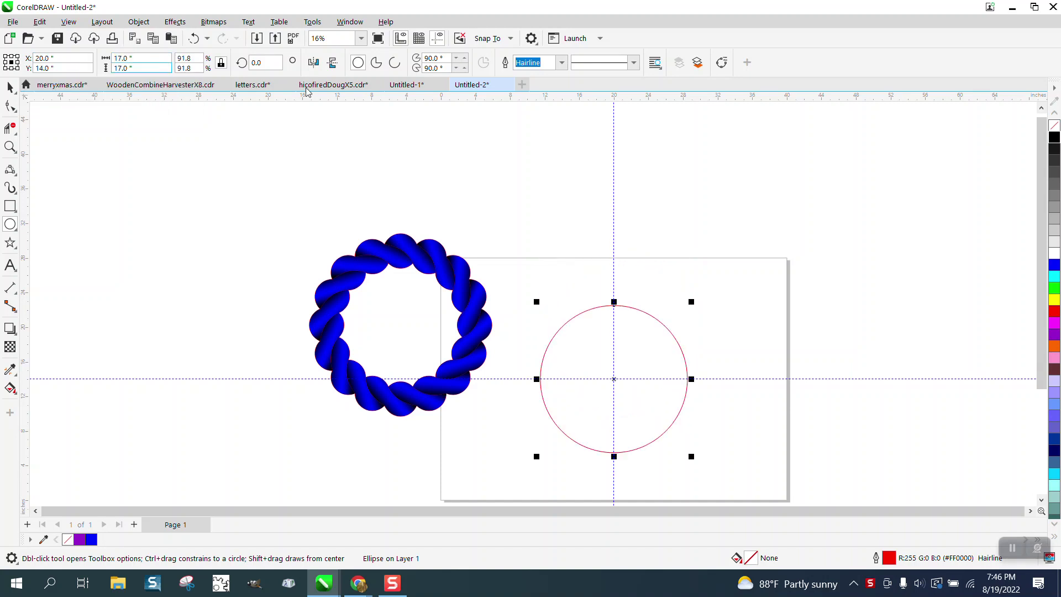
Step: Draw a small circle, size it to 4 inches, and centre it on the page with P
{"action": "mouse_move", "coordinate": [355, 202]}
{"action": "left_mouse_down"}
{"action": "mouse_move", "coordinate": [308, 230]}
{"action": "mouse_move", "coordinate": [307, 243]}
{"action": "left_mouse_up"}
{"action": "left_click", "coordinate": [128, 58]}
{"action": "type", "text": "4"}
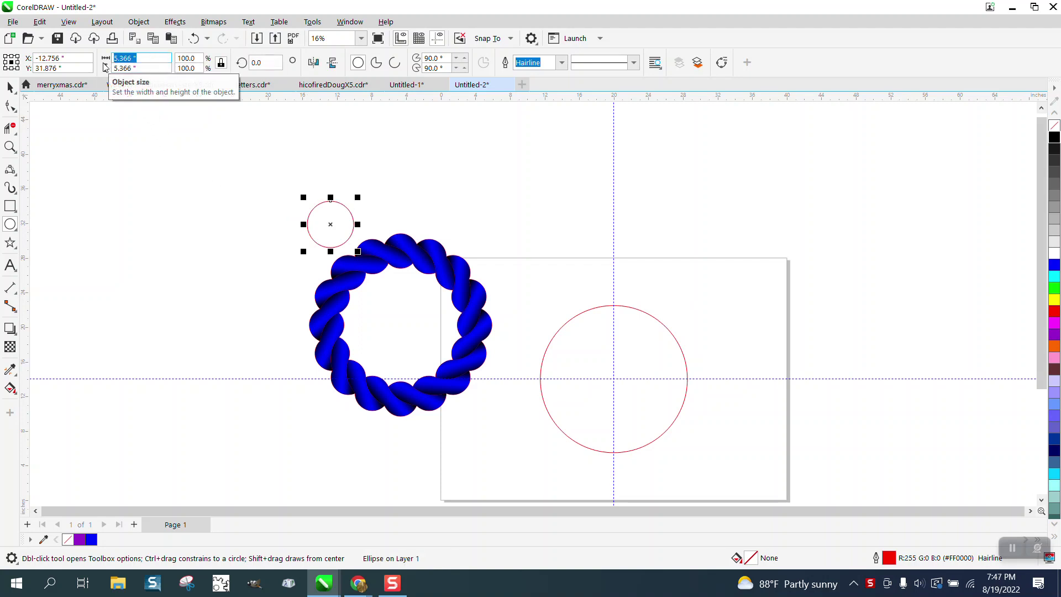
{"action": "key", "text": "Return"}
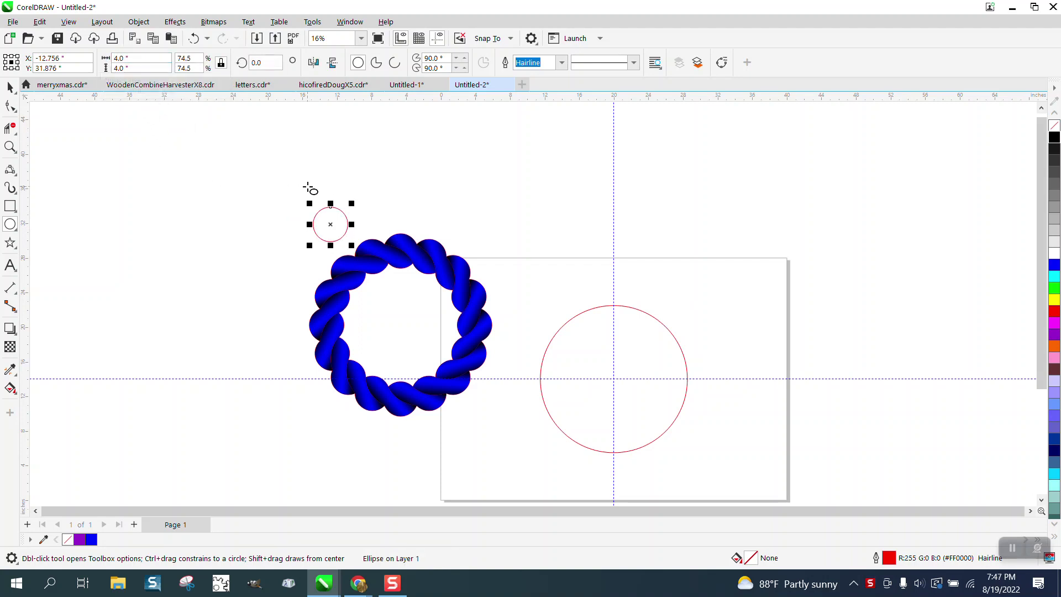
{"action": "key", "text": "p"}
Step: Zoom in on both circles and drag the small circle up onto the big circle's top edge
{"action": "left_click", "coordinate": [10, 88]}
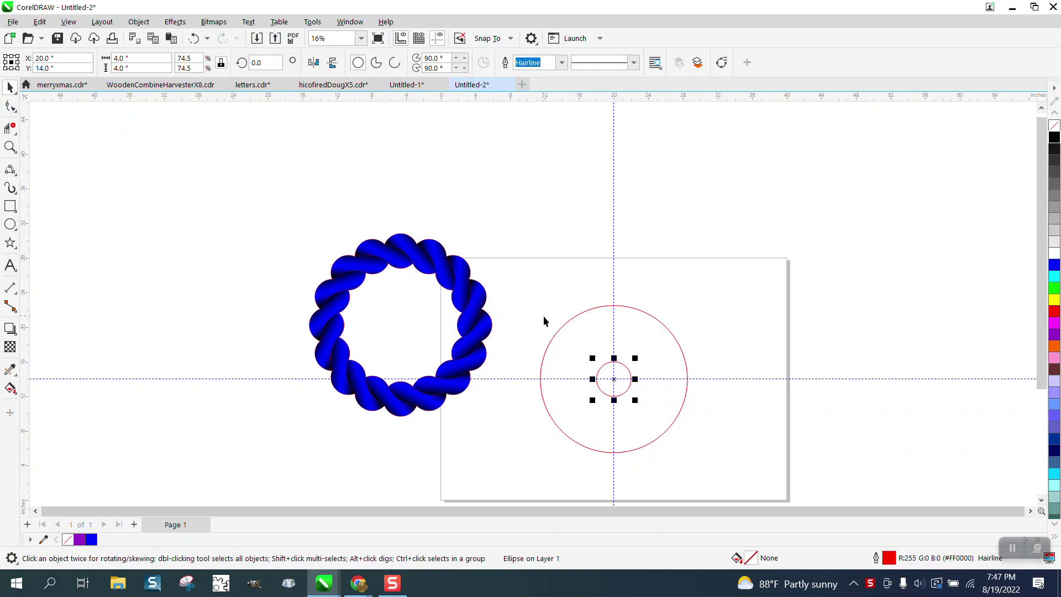
{"action": "left_click_drag", "start_coordinate": [545, 316], "coordinate": [775, 472]}
{"action": "left_click", "coordinate": [9, 147]}
{"action": "left_click_drag", "start_coordinate": [496, 281], "coordinate": [796, 498]}
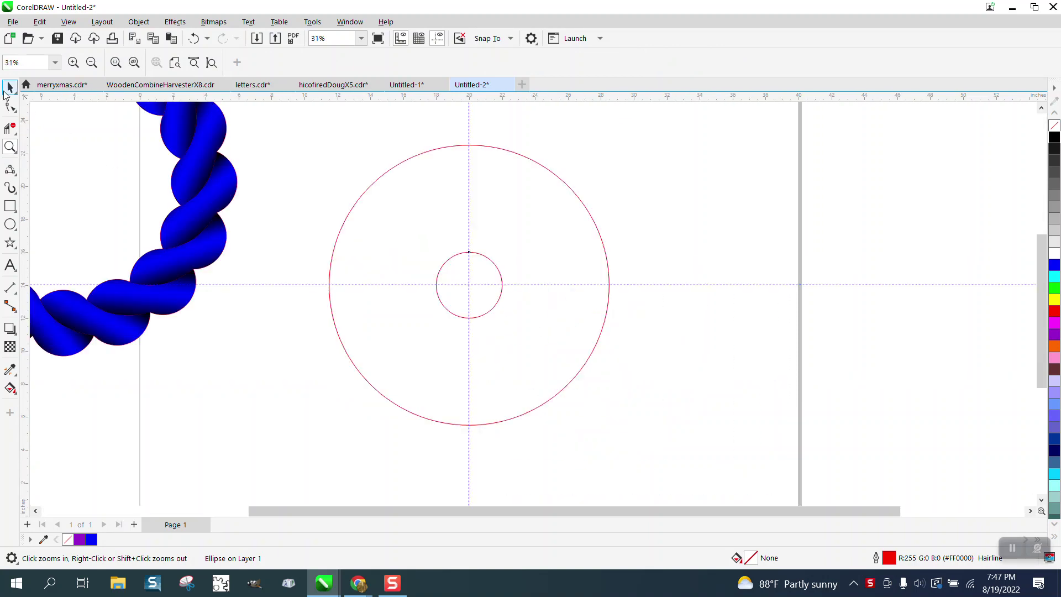
{"action": "left_click", "coordinate": [9, 87]}
{"action": "left_click_drag", "start_coordinate": [473, 283], "coordinate": [470, 146]}
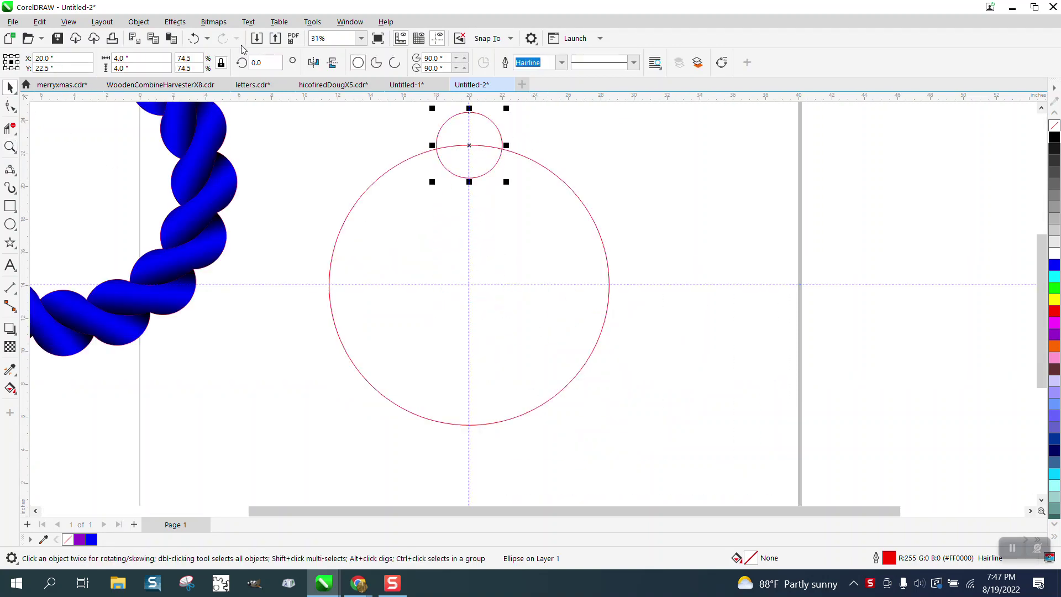
{"action": "left_click", "coordinate": [193, 38]}
{"action": "left_click_drag", "start_coordinate": [280, 139], "coordinate": [712, 471]}
{"action": "key", "text": "ctrl+shift+z"}
{"action": "key", "text": "Escape"}
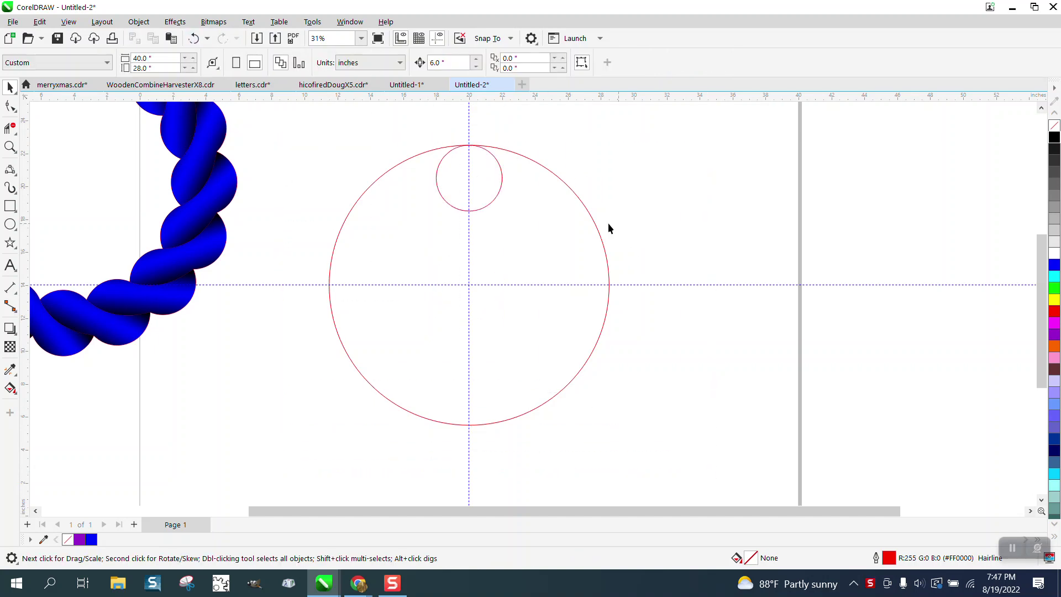
{"action": "left_click", "coordinate": [442, 62]}
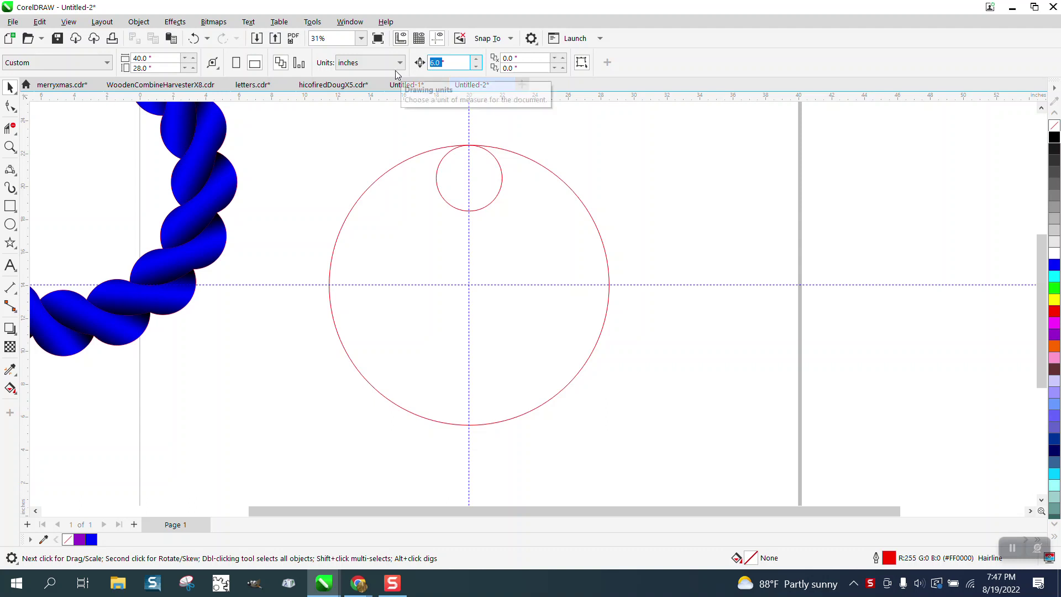
{"action": "left_click", "coordinate": [476, 192]}
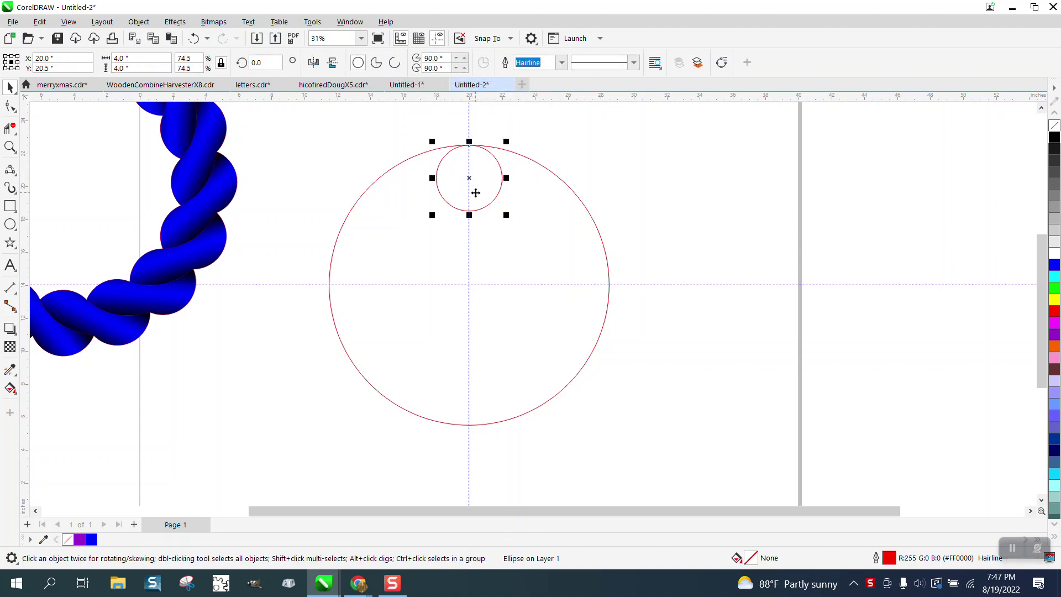
{"action": "key", "text": "Up"}
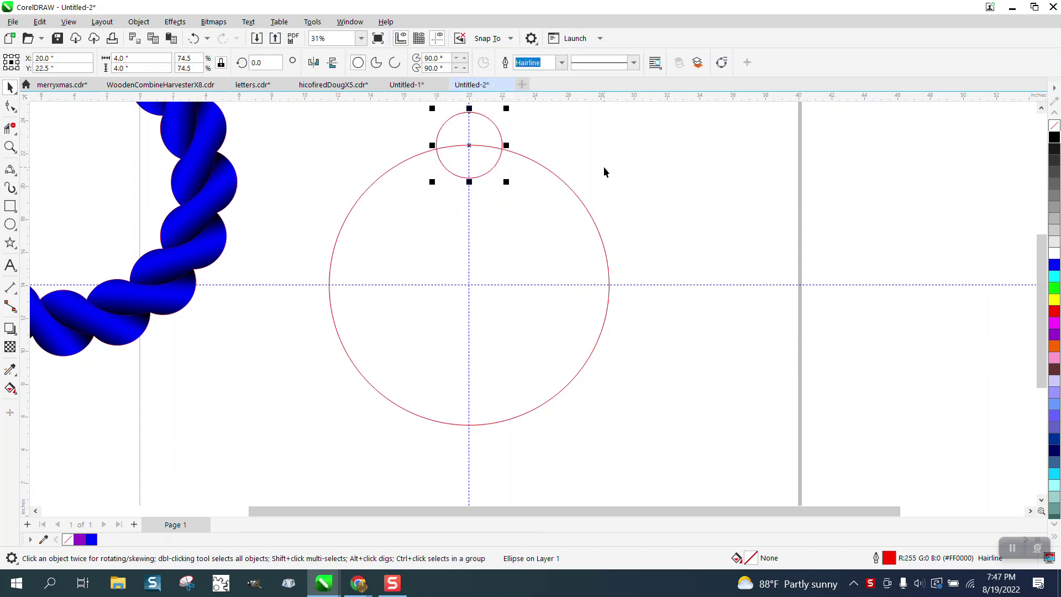
Step: Move the small circle's rotation centre to the big circle's centre, then delete a trial 22.5° copy
{"action": "left_click", "coordinate": [470, 146]}
{"action": "left_click_drag", "start_coordinate": [470, 146], "coordinate": [469, 281]}
{"action": "left_click", "coordinate": [503, 133]}
{"action": "left_click", "coordinate": [500, 136]}
{"action": "left_click", "coordinate": [474, 149]}
{"action": "left_click", "coordinate": [257, 63]}
{"action": "type", "text": "22.5"}
{"action": "key", "text": "Return"}
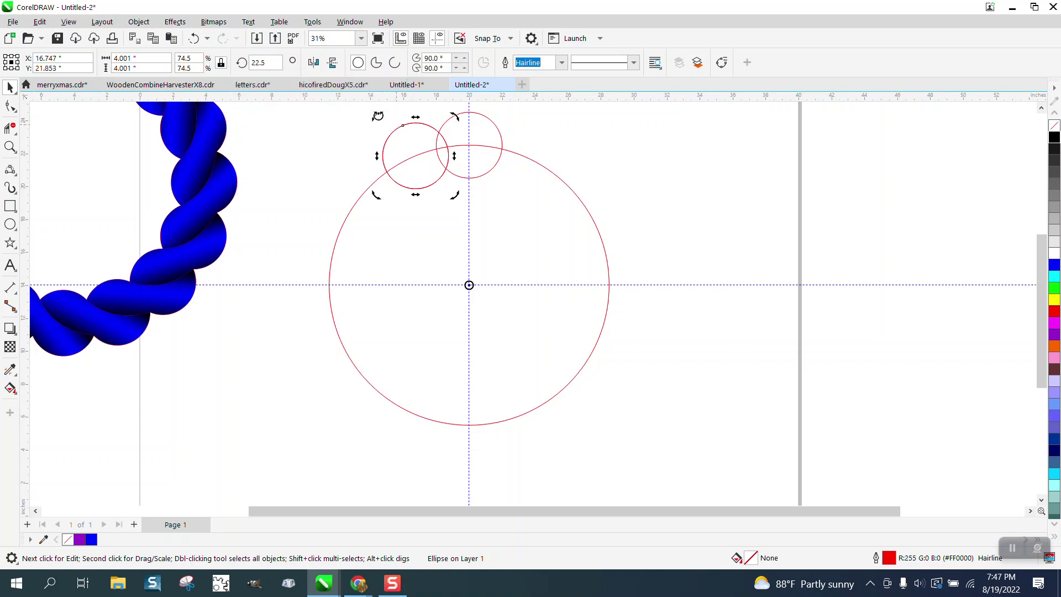
{"action": "key", "text": "Delete"}
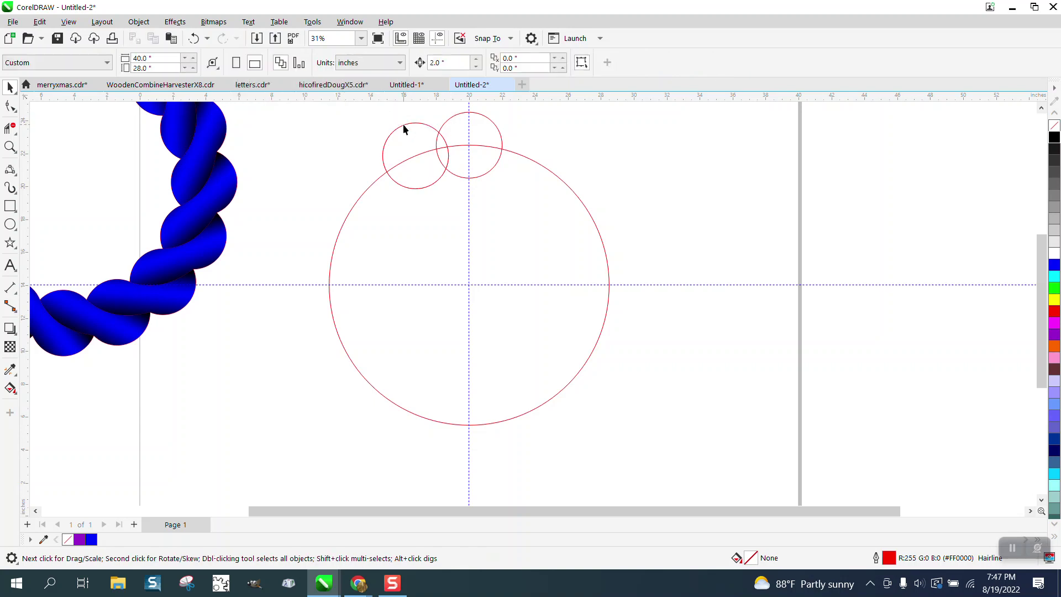
Step: Reposition the small circle's rotation centre so it snaps onto the big circle's centre
{"action": "left_click", "coordinate": [454, 127]}
{"action": "left_click", "coordinate": [469, 145]}
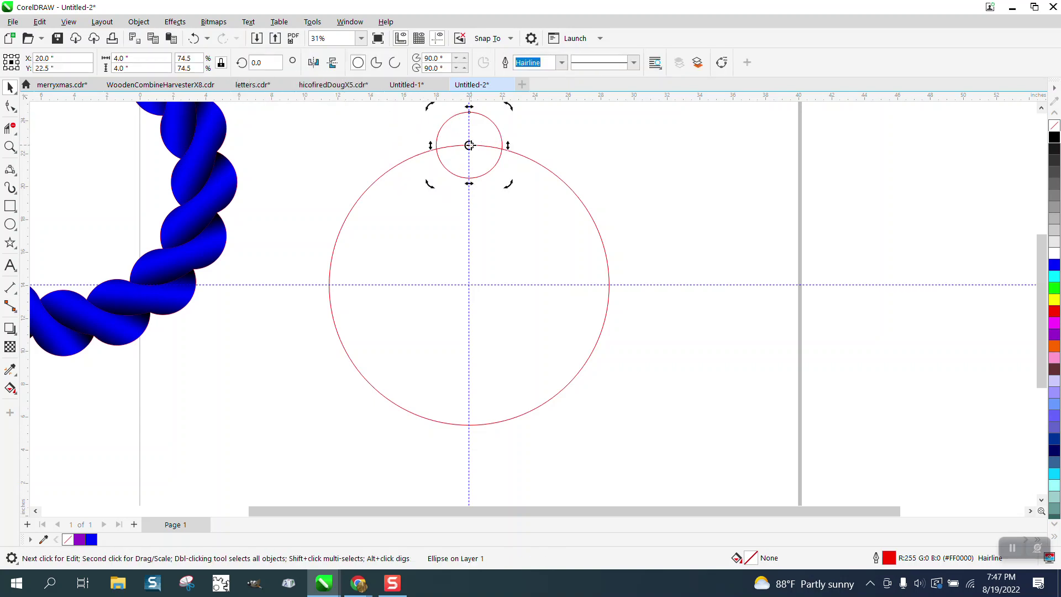
{"action": "left_click_drag", "start_coordinate": [470, 145], "coordinate": [469, 284]}
{"action": "left_click", "coordinate": [490, 143]}
{"action": "left_click", "coordinate": [490, 141]}
{"action": "left_click", "coordinate": [470, 146]}
{"action": "mouse_move", "coordinate": [470, 279]}
{"action": "left_mouse_down"}
{"action": "mouse_move", "coordinate": [500, 266]}
{"action": "mouse_move", "coordinate": [474, 287]}
{"action": "left_mouse_up"}
{"action": "left_click", "coordinate": [496, 133]}
{"action": "left_click", "coordinate": [467, 148]}
Step: In the Transform docker's Rotate panel, apply angle 22.5 with 15 copies to the small circle
{"action": "left_click", "coordinate": [350, 22]}
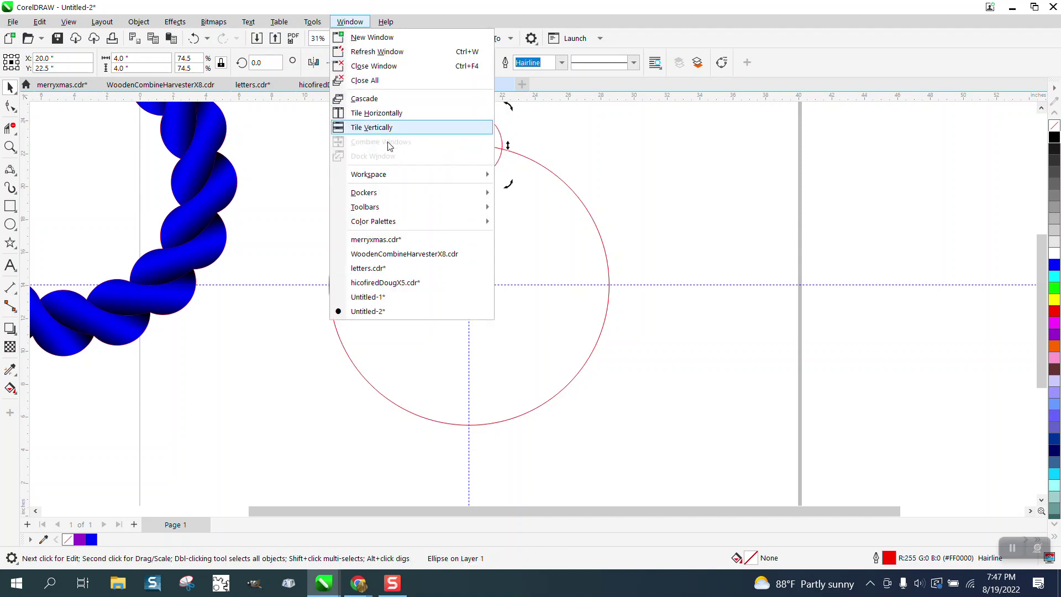
{"action": "mouse_move", "coordinate": [385, 198]}
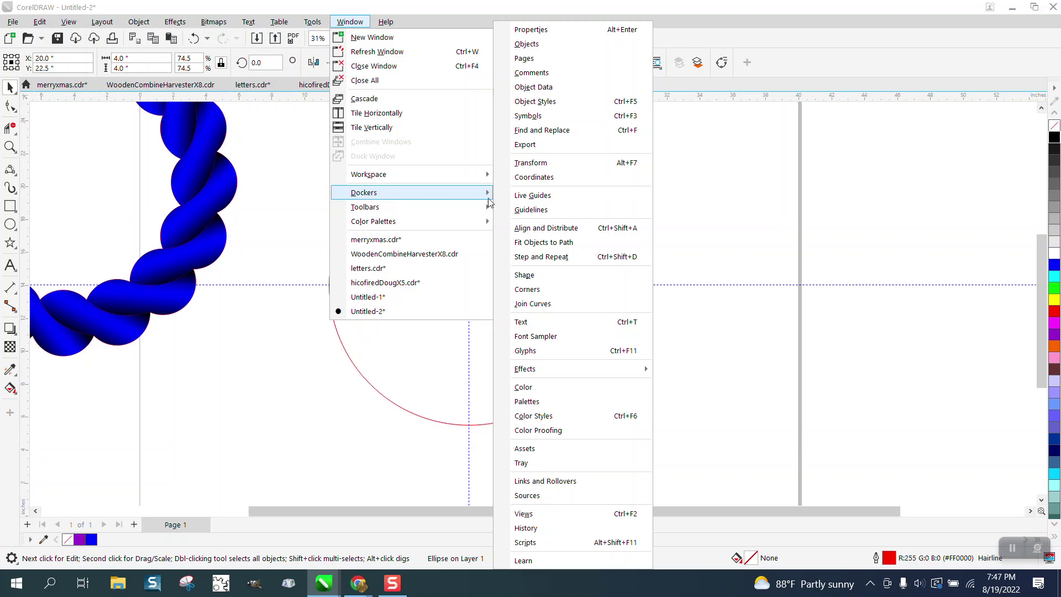
{"action": "left_click", "coordinate": [546, 164]}
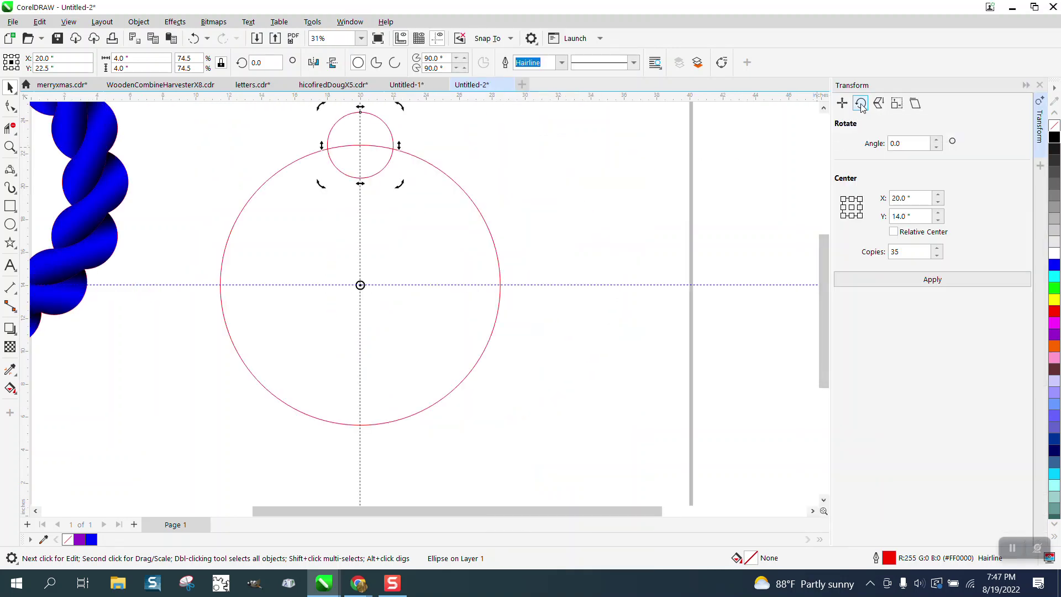
{"action": "double_click", "coordinate": [904, 144]}
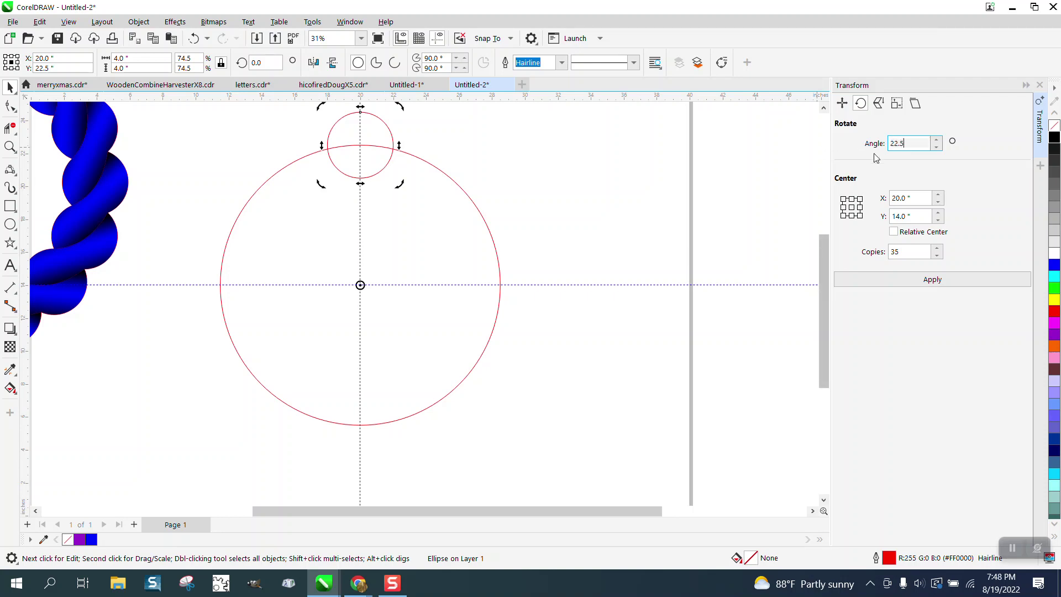
{"action": "left_click", "coordinate": [930, 253]}
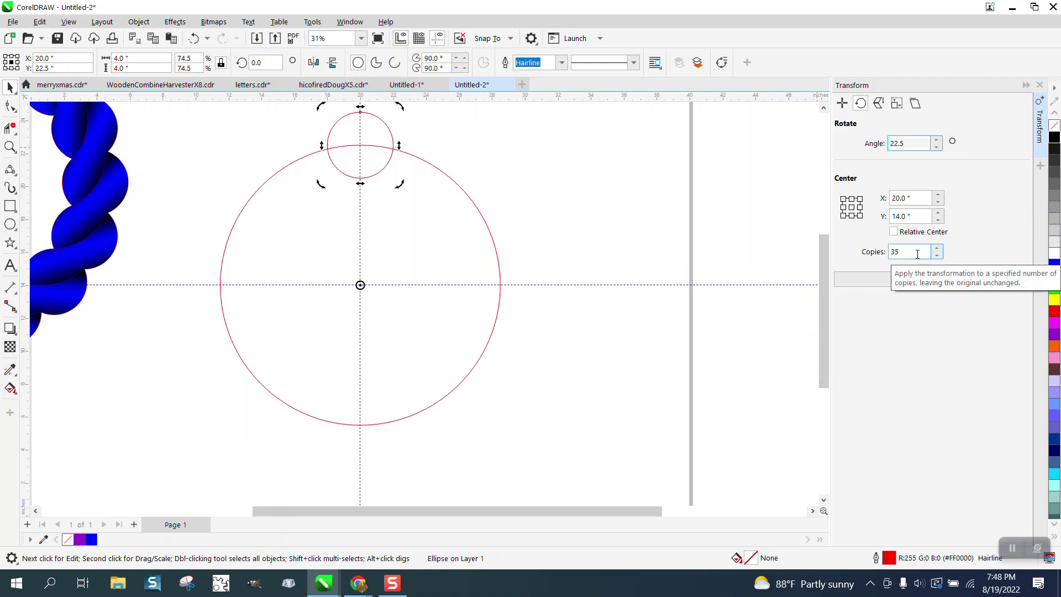
{"action": "left_click_drag", "start_coordinate": [917, 254], "coordinate": [887, 253]}
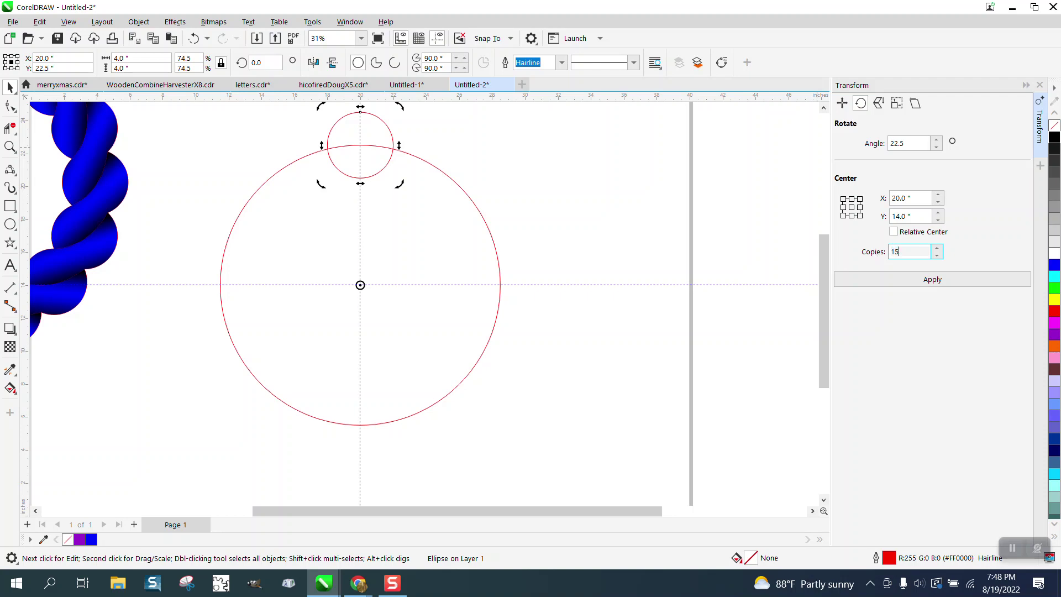
{"action": "left_click", "coordinate": [943, 280]}
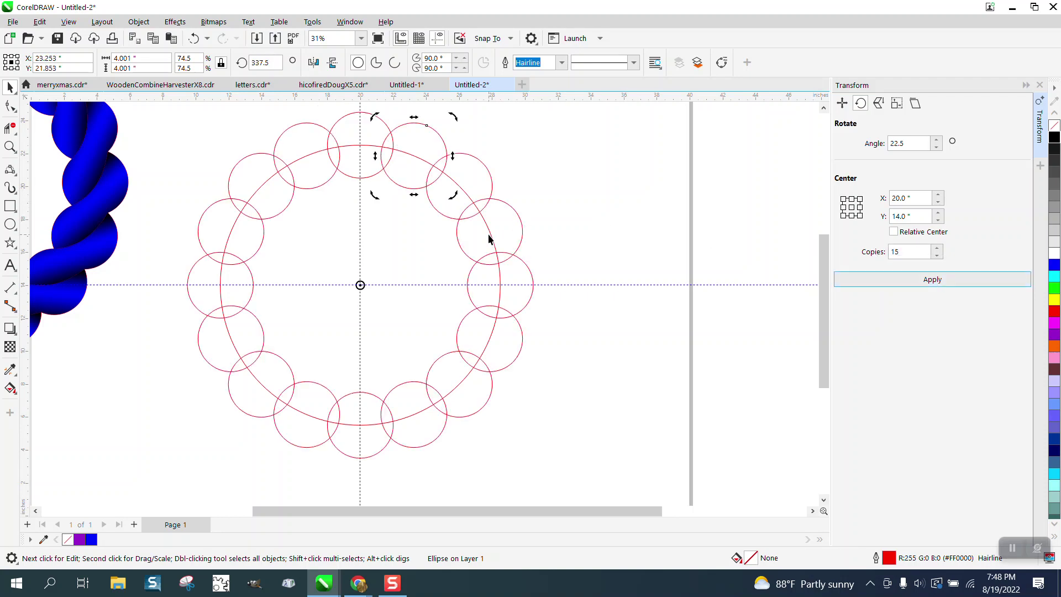
Step: Move the large 17-inch guide circle off the page to the right
{"action": "left_click_drag", "start_coordinate": [489, 239], "coordinate": [779, 241]}
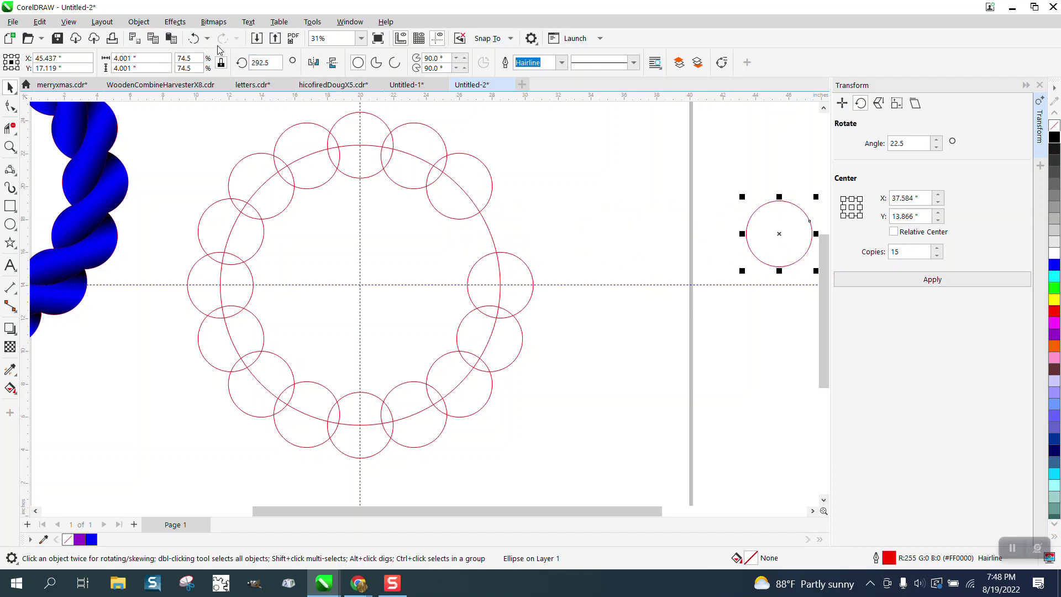
{"action": "left_click", "coordinate": [194, 38]}
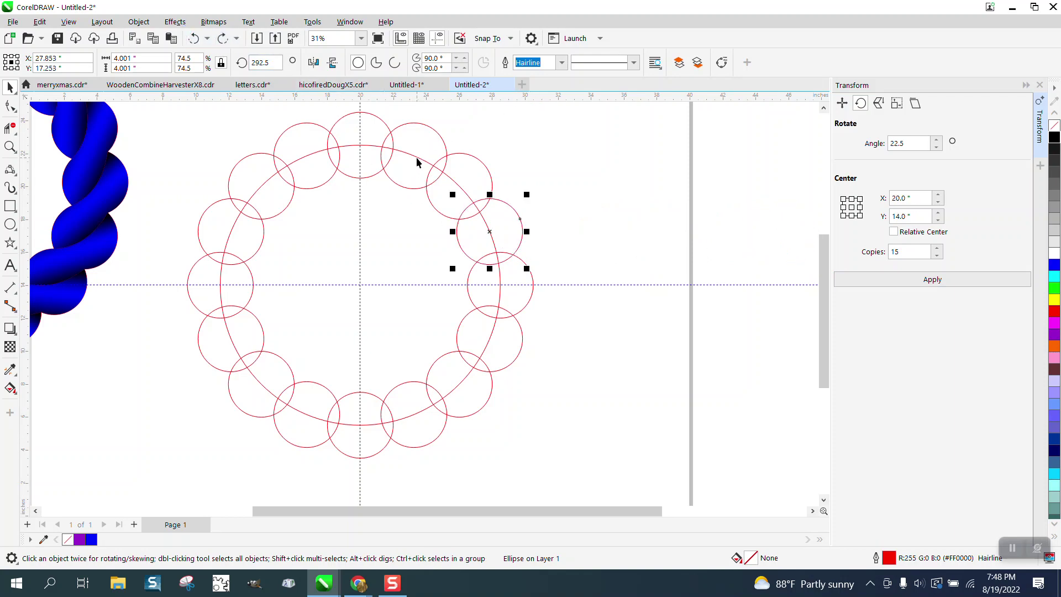
{"action": "left_click_drag", "start_coordinate": [422, 158], "coordinate": [799, 181]}
Step: Marquee-select the 16 small circles and weld them into a single scalloped curve
{"action": "scroll", "coordinate": [616, 177], "scroll_direction": "down", "scroll_amount": 1}
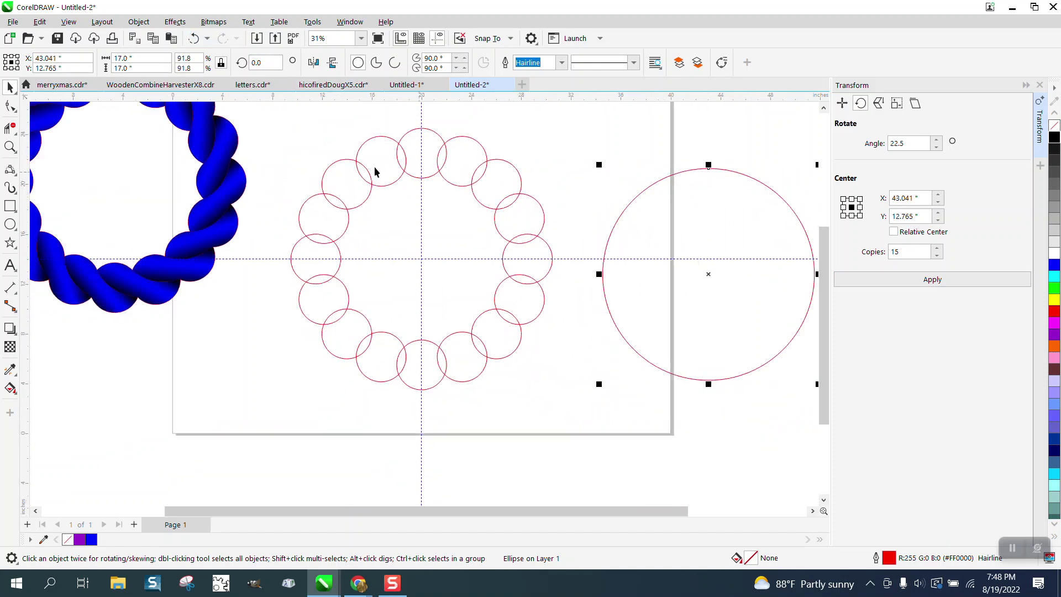
{"action": "left_click_drag", "start_coordinate": [275, 111], "coordinate": [578, 379]}
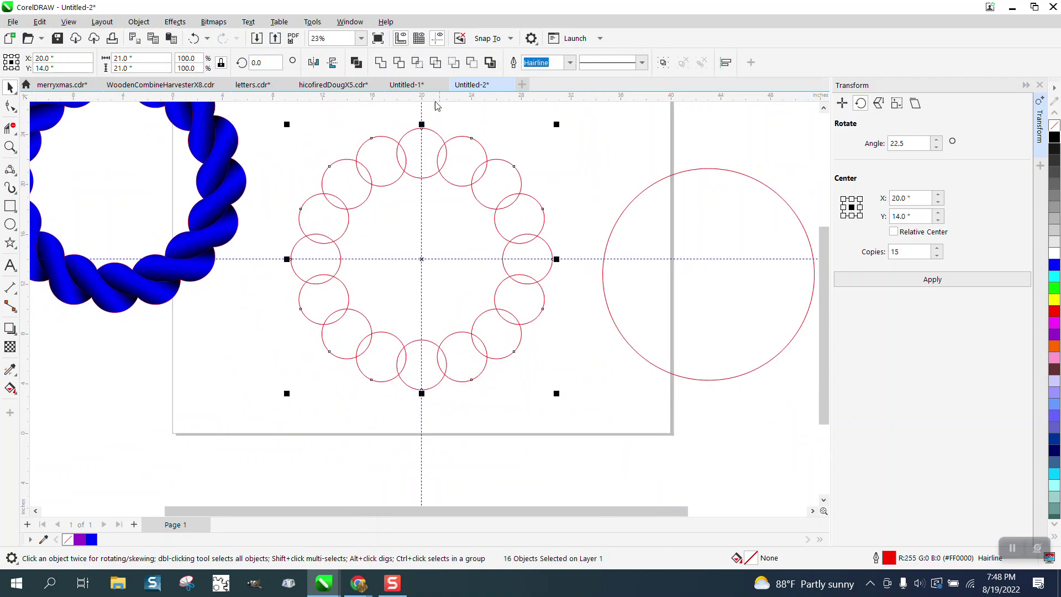
{"action": "left_click", "coordinate": [386, 65]}
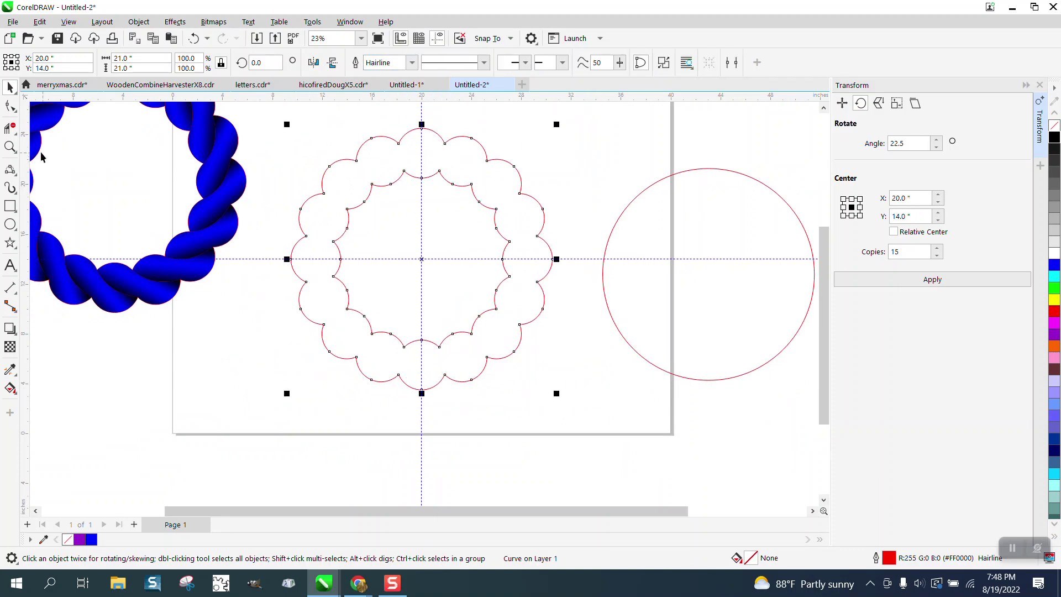
Step: Zoom in and draw a 3-point curve across the top scallop between two adjacent nodes
{"action": "left_click", "coordinate": [10, 147]}
{"action": "left_click_drag", "start_coordinate": [326, 115], "coordinate": [548, 231]}
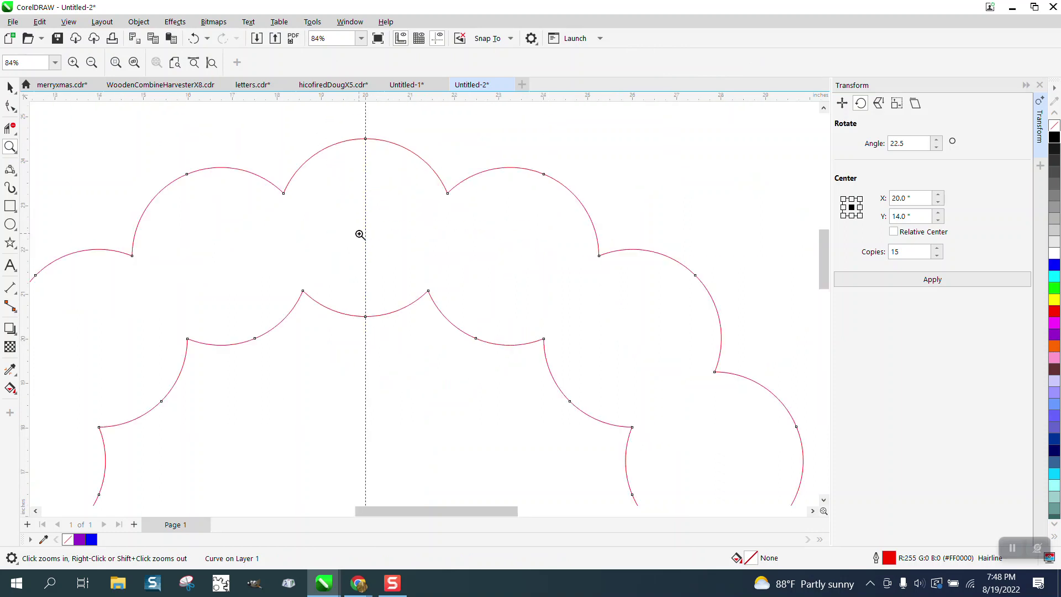
{"action": "left_click", "coordinate": [17, 231]}
{"action": "mouse_move", "coordinate": [11, 170]}
{"action": "left_click", "coordinate": [55, 256]}
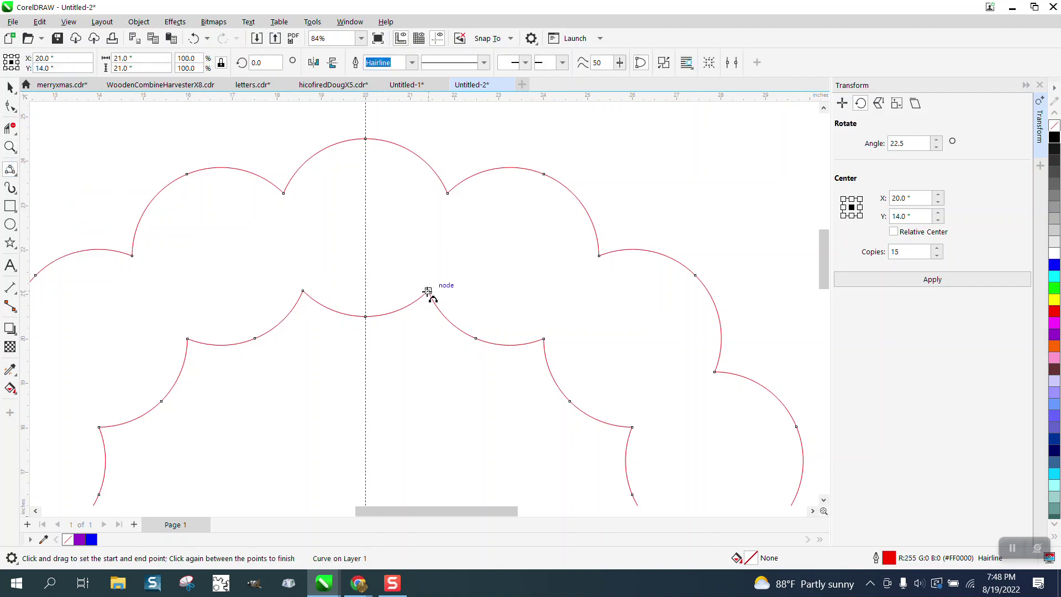
{"action": "left_click_drag", "start_coordinate": [428, 291], "coordinate": [284, 194]}
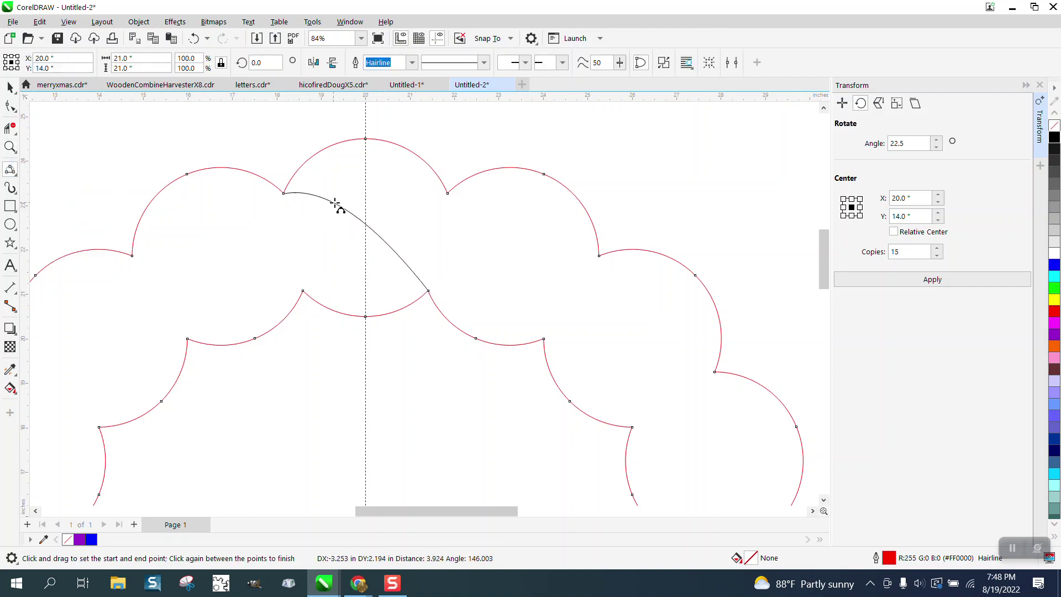
{"action": "left_click", "coordinate": [368, 206]}
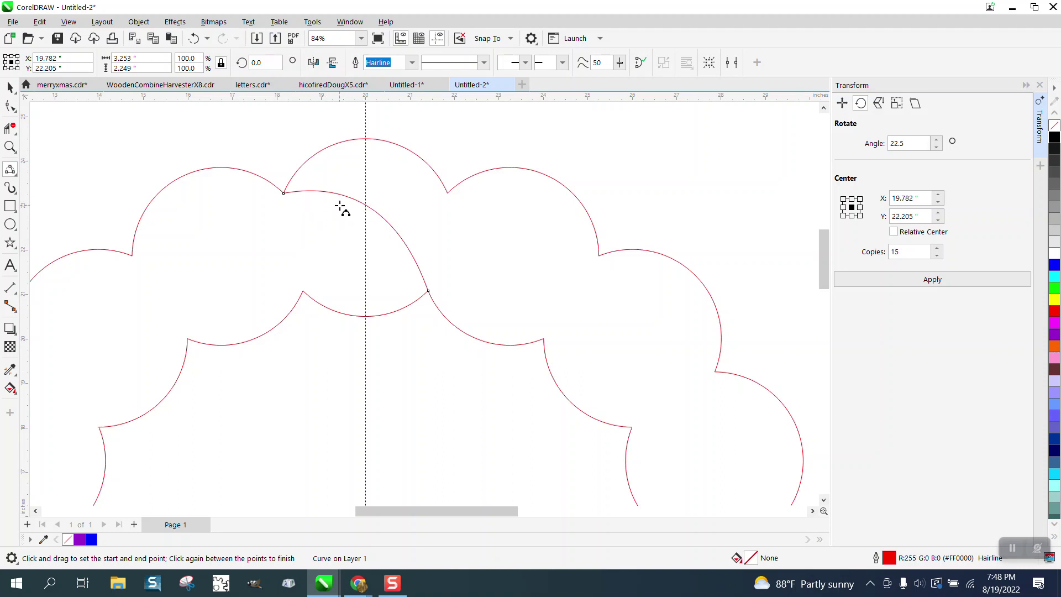
{"action": "scroll", "coordinate": [332, 189], "scroll_direction": "down", "scroll_amount": 1}
{"action": "left_click", "coordinate": [10, 86]}
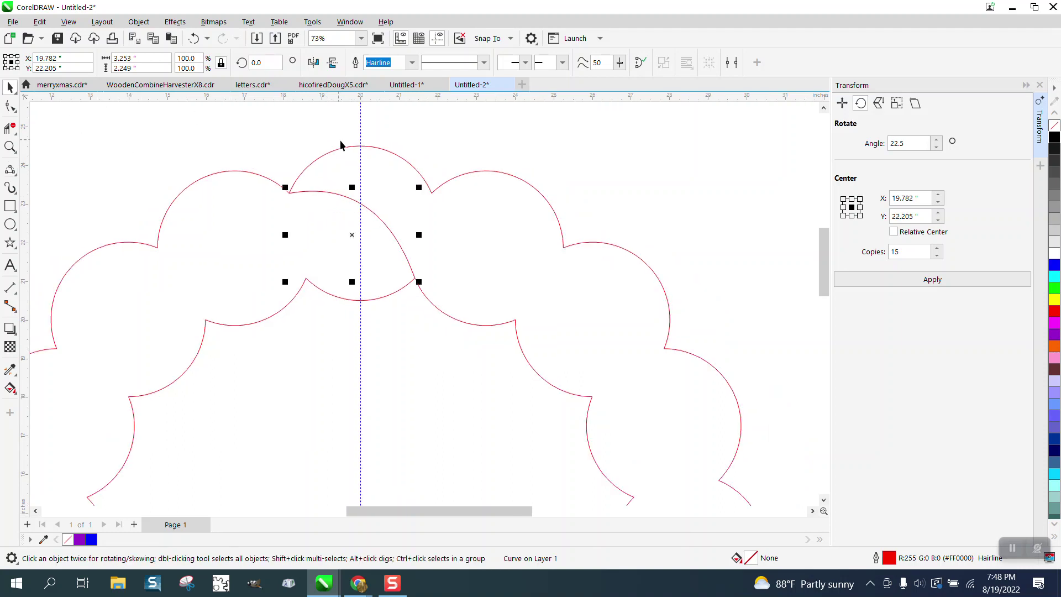
{"action": "left_click", "coordinate": [407, 165]}
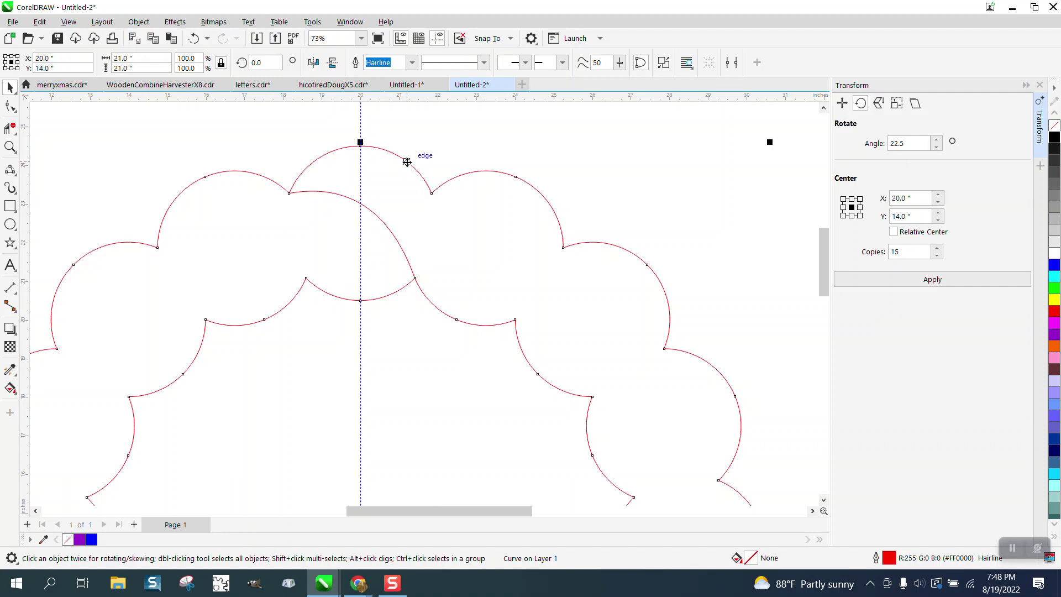
Step: Select the strand curve and move its rotation centre to the wreath centre at 20, 14
{"action": "left_click", "coordinate": [384, 223]}
{"action": "scroll", "coordinate": [384, 221], "scroll_direction": "down", "scroll_amount": 3}
{"action": "left_click", "coordinate": [369, 218]}
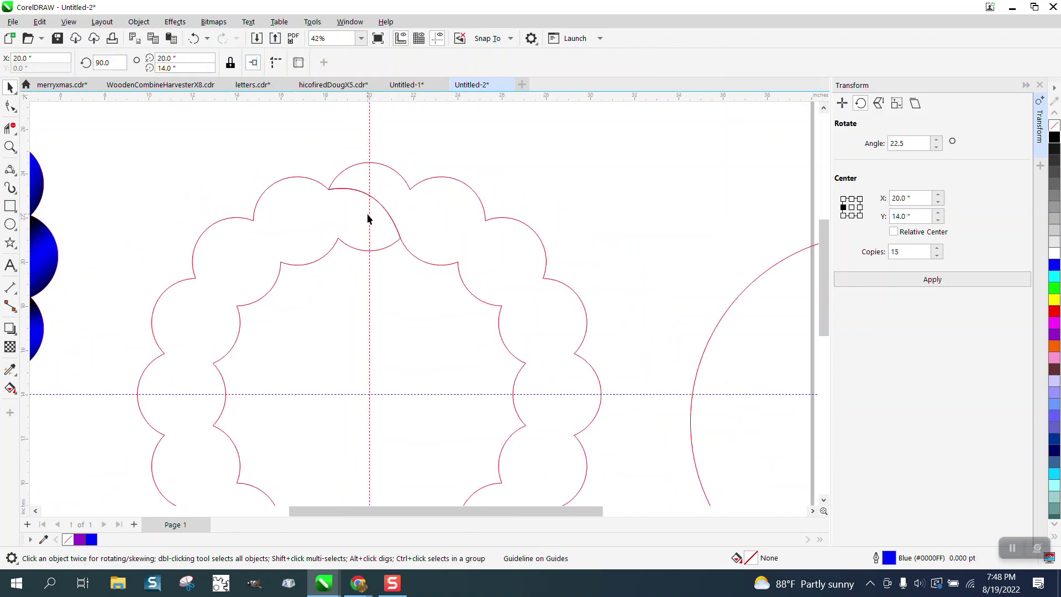
{"action": "left_click", "coordinate": [377, 202]}
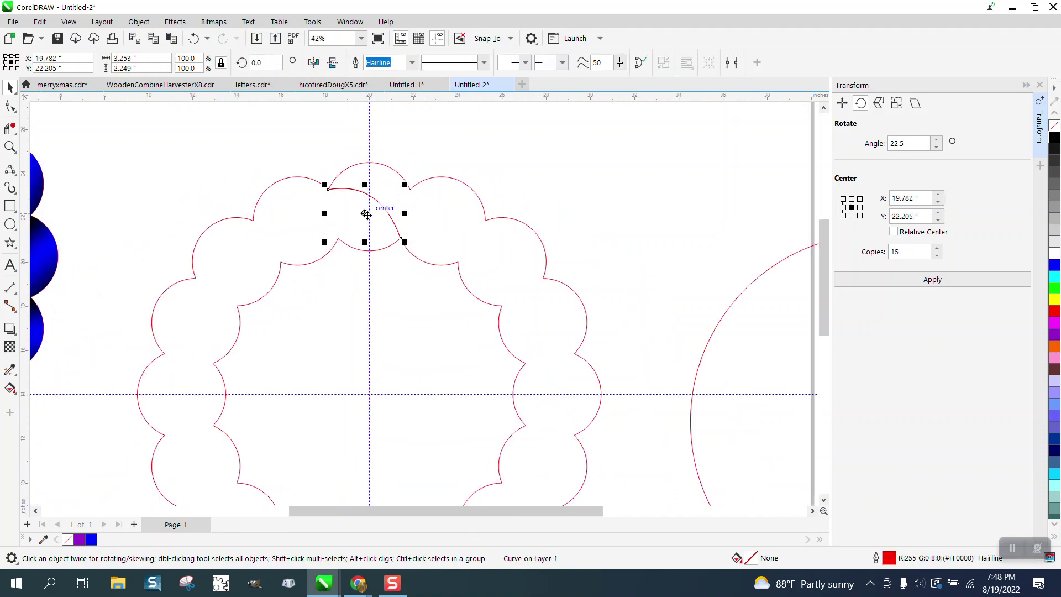
{"action": "left_click", "coordinate": [365, 212]}
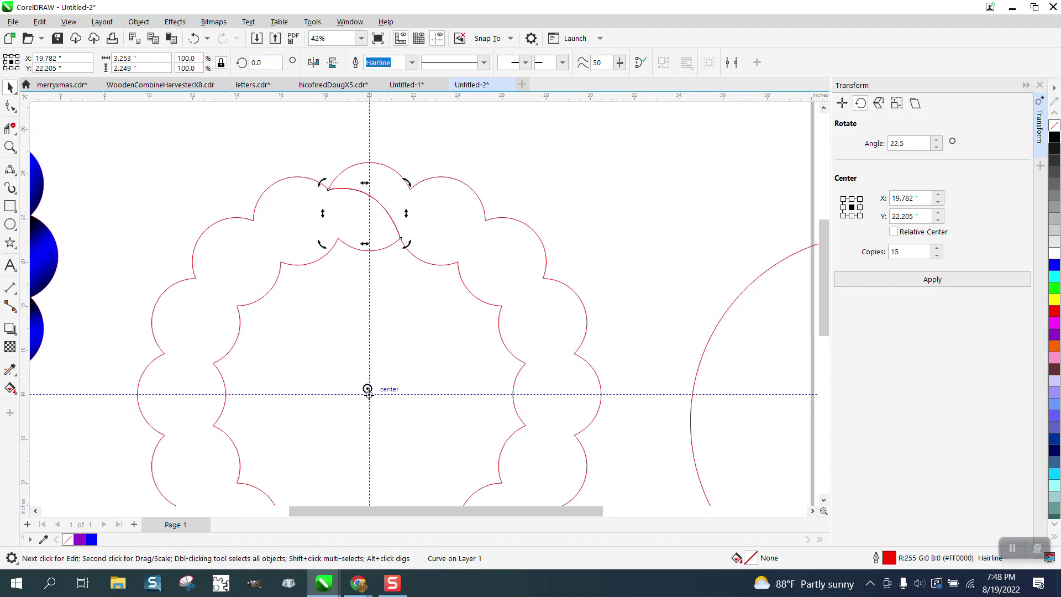
{"action": "left_click", "coordinate": [391, 219]}
{"action": "left_click", "coordinate": [369, 215]}
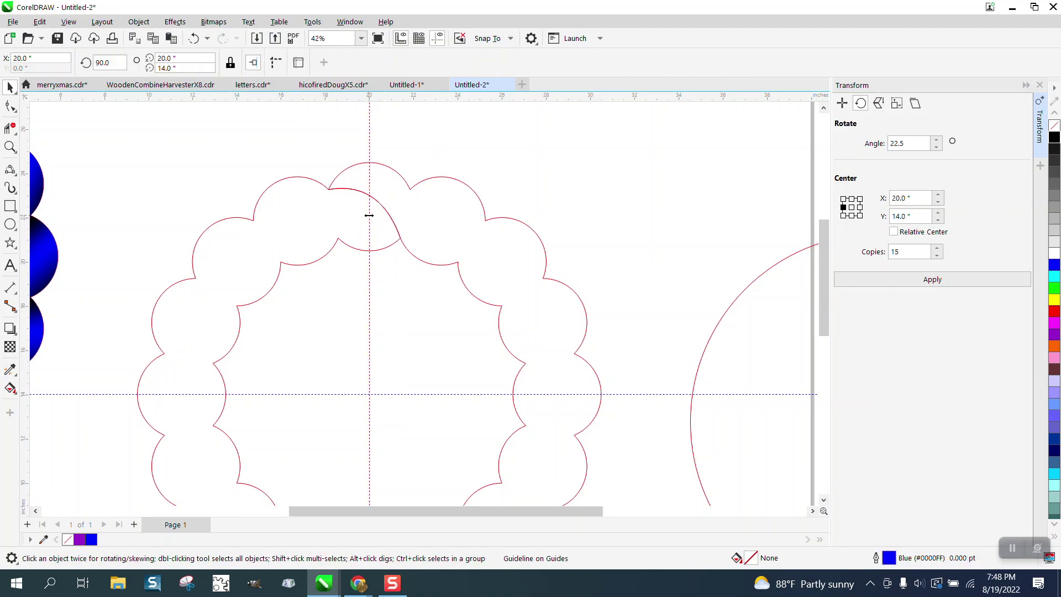
{"action": "left_click", "coordinate": [380, 204]}
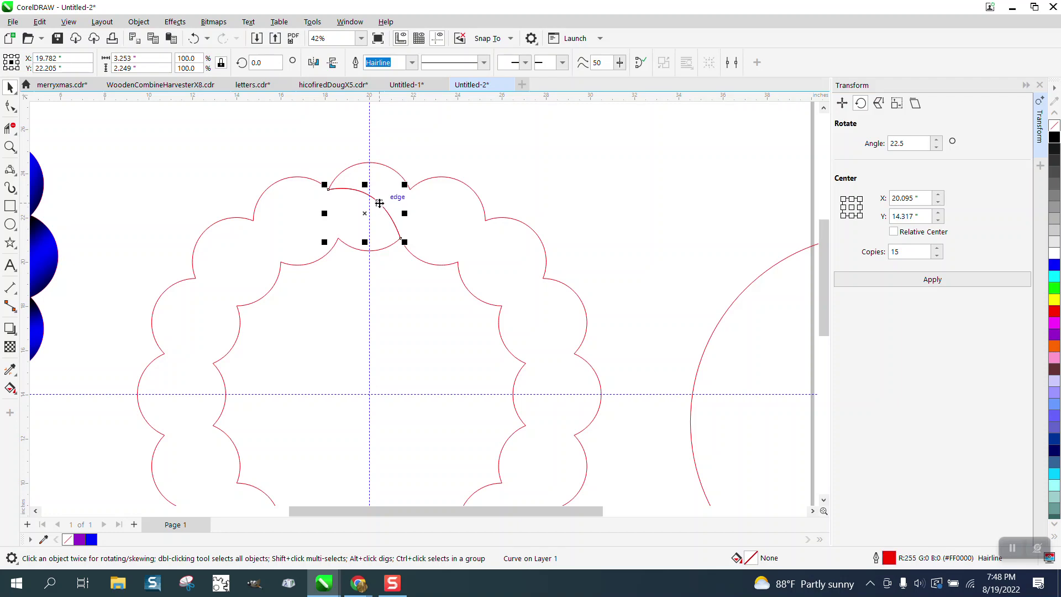
{"action": "left_click", "coordinate": [367, 215]}
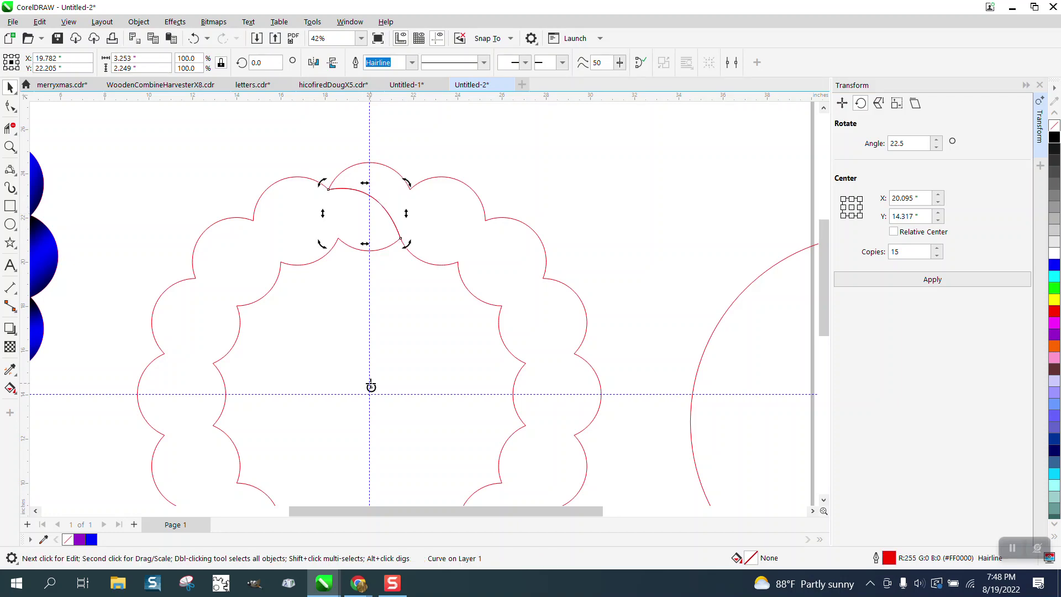
{"action": "mouse_move", "coordinate": [371, 387]}
{"action": "left_mouse_down"}
{"action": "mouse_move", "coordinate": [415, 360]}
{"action": "mouse_move", "coordinate": [375, 392]}
{"action": "left_mouse_up"}
Step: Make a copy of the strand curve rotated 22.5° onto the neighbouring scallop
{"action": "left_click", "coordinate": [387, 216]}
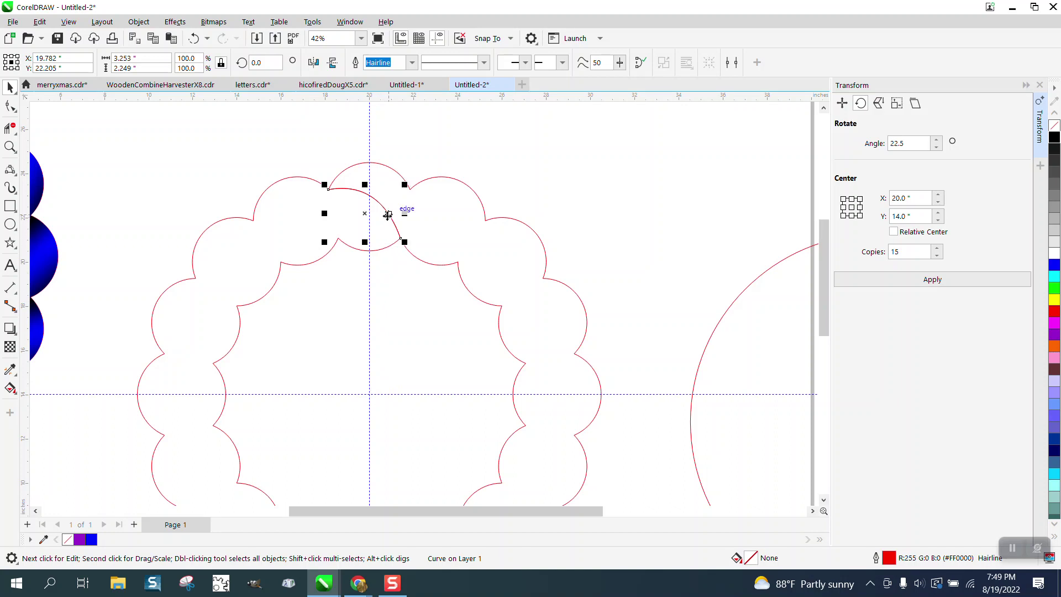
{"action": "left_click", "coordinate": [365, 214]}
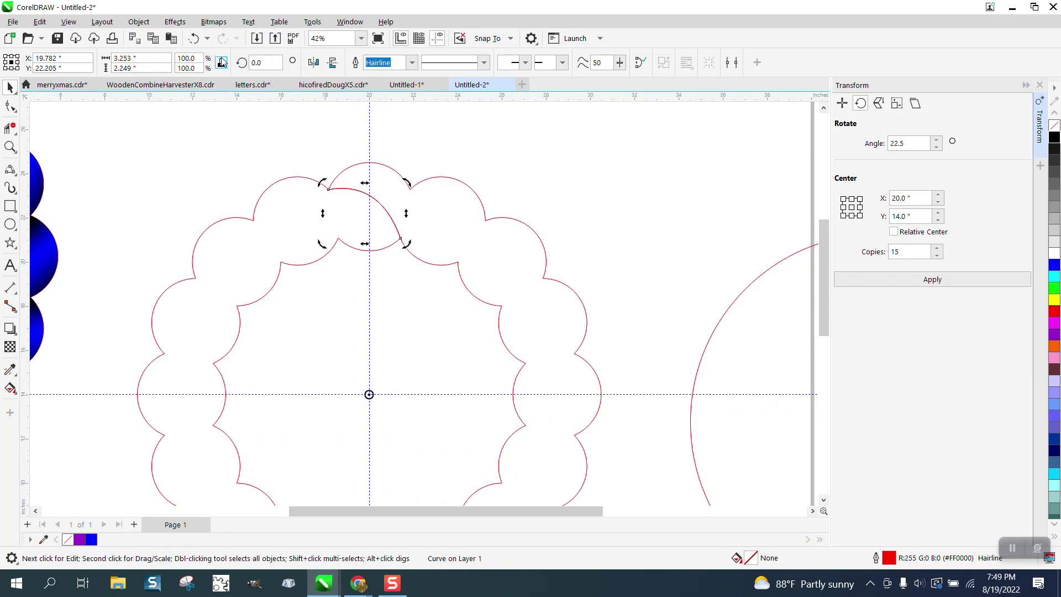
{"action": "type", "text": "22"}
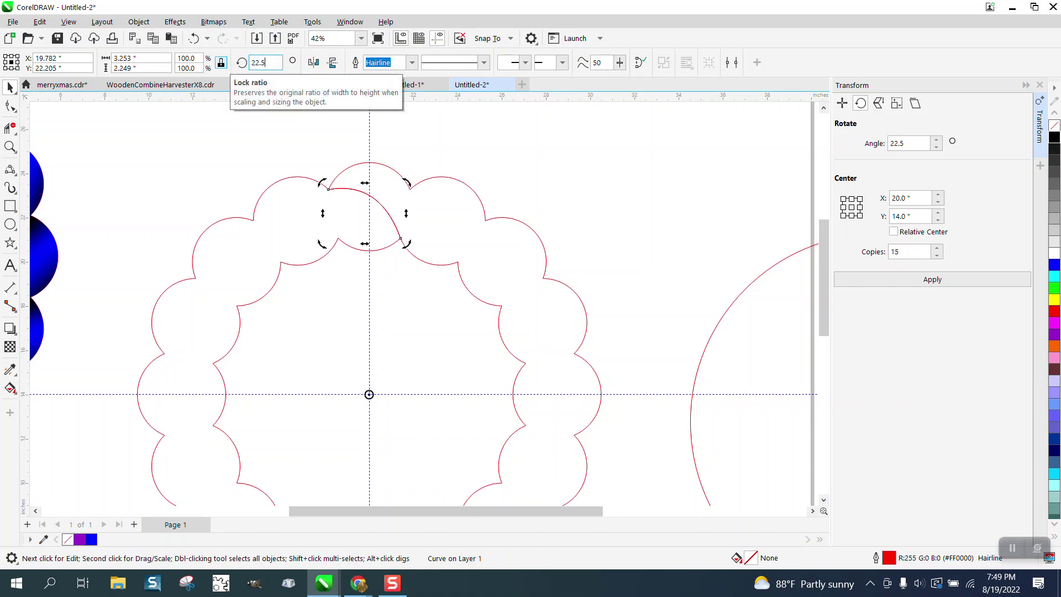
{"action": "type", "text": ".5"}
{"action": "key", "text": "Return"}
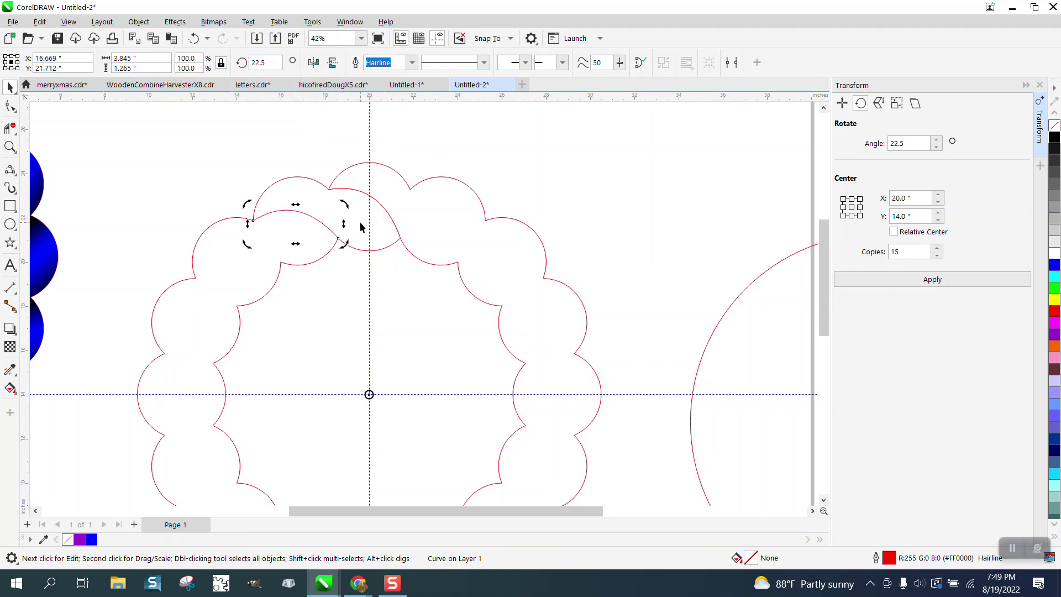
Step: Zoom in on the two crossing strands and pick the Smart Fill tool
{"action": "left_click", "coordinate": [10, 146]}
{"action": "left_click_drag", "start_coordinate": [350, 250], "coordinate": [523, 329]}
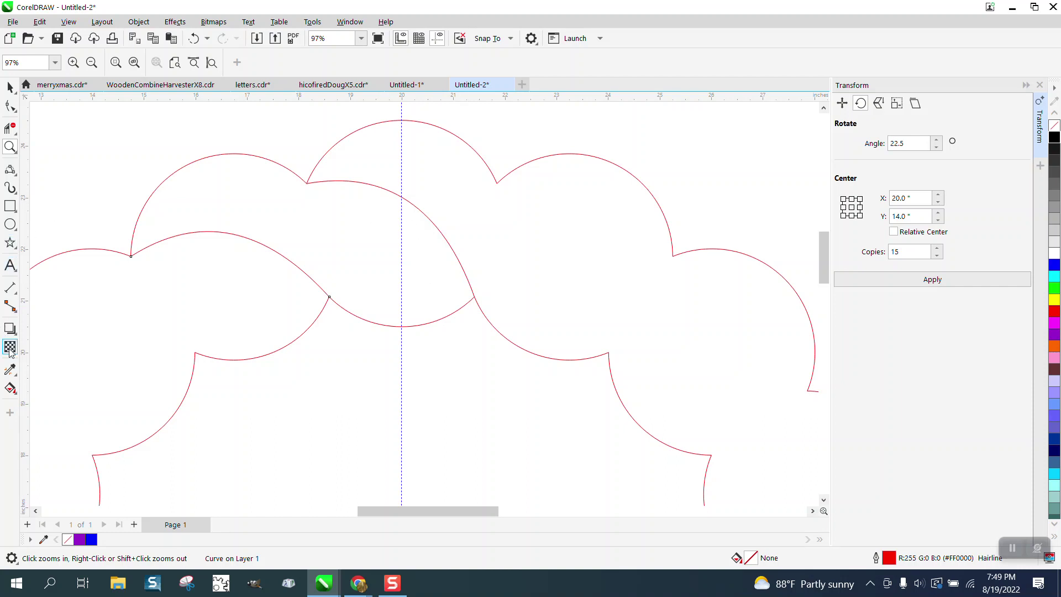
{"action": "left_click", "coordinate": [10, 388]}
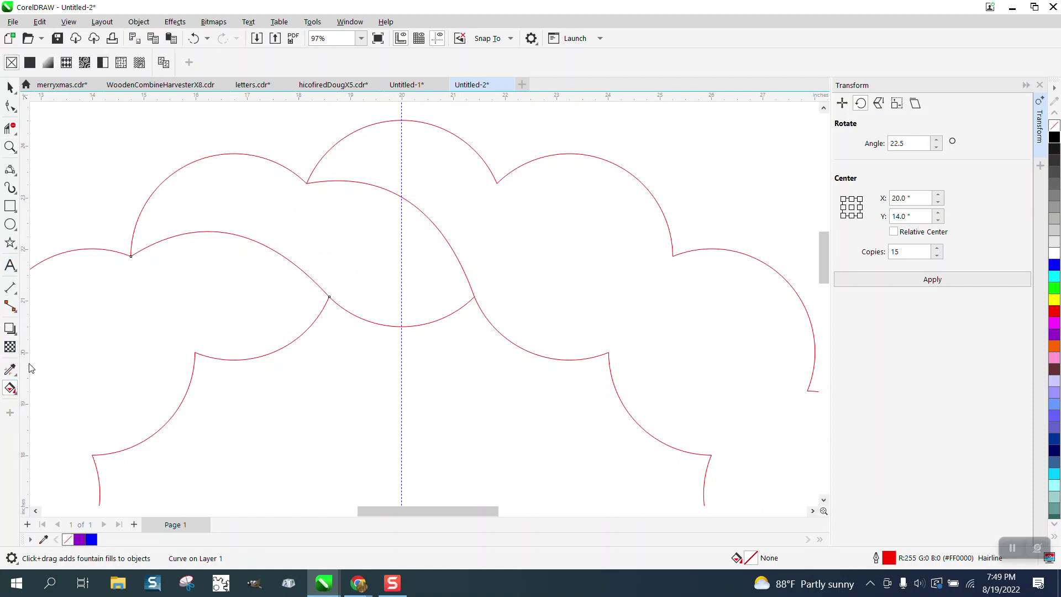
{"action": "left_click", "coordinate": [15, 392]}
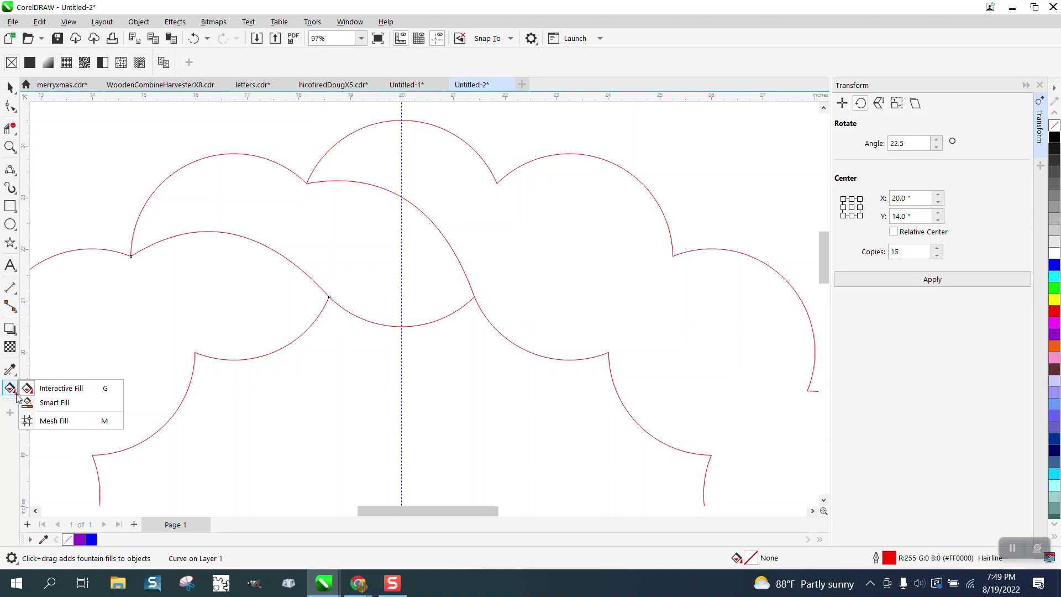
{"action": "left_click", "coordinate": [62, 401]}
Step: Fill the region between the strands, recolour it blue, and lay a diagonal linear gradient across it
{"action": "left_click", "coordinate": [287, 245]}
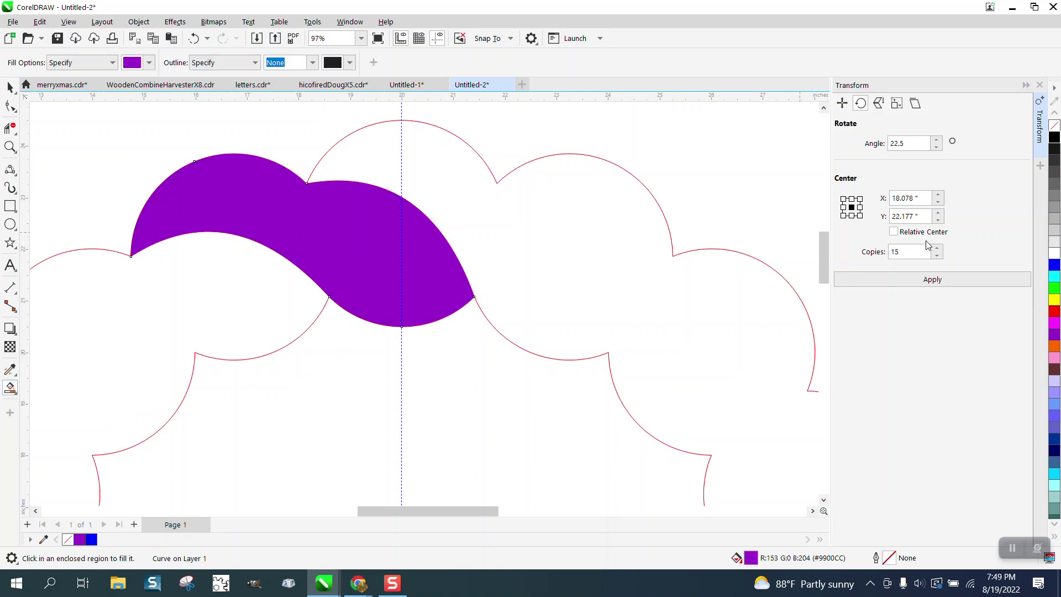
{"action": "left_click", "coordinate": [1055, 266]}
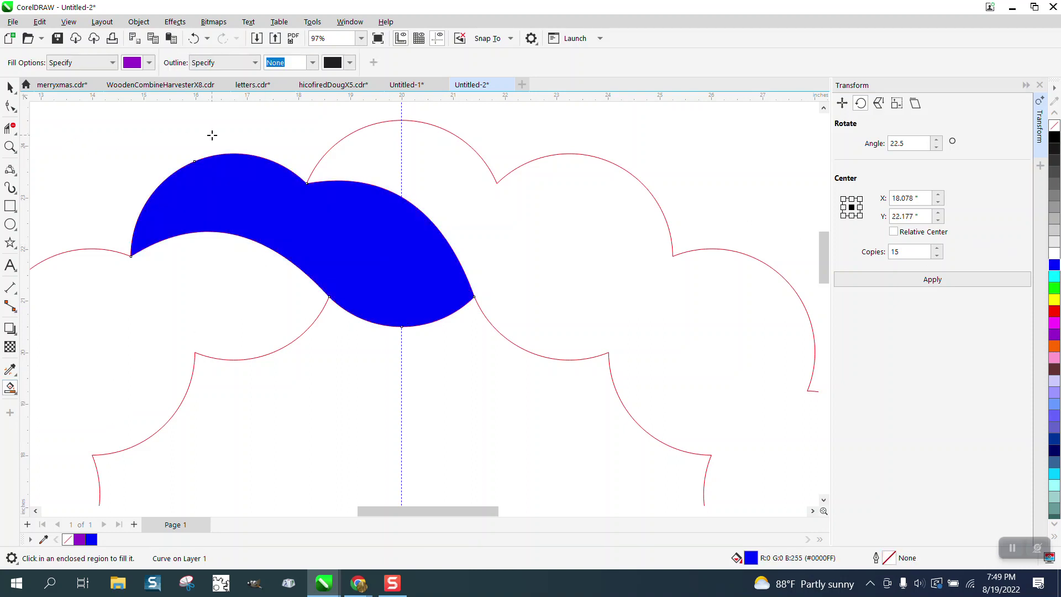
{"action": "left_click", "coordinate": [17, 397]}
{"action": "left_click", "coordinate": [52, 384]}
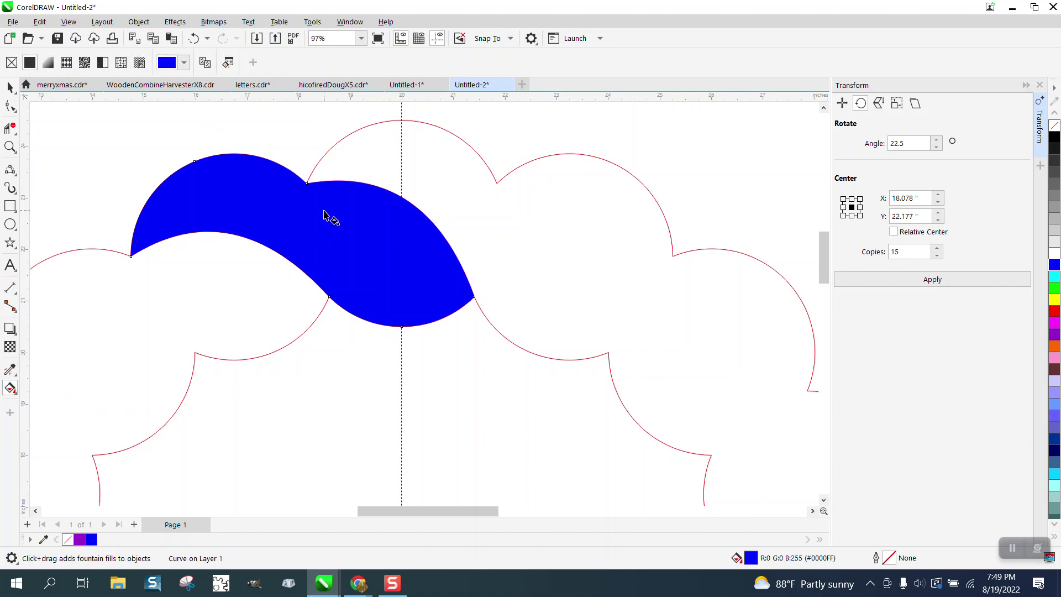
{"action": "left_click_drag", "start_coordinate": [323, 187], "coordinate": [242, 322]}
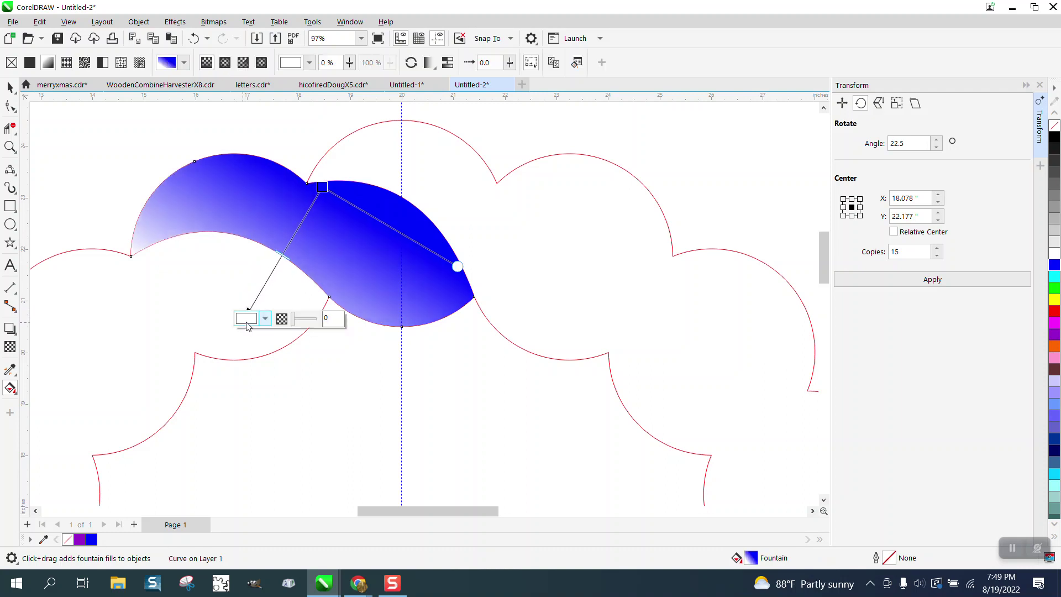
Step: Make the gradient black–blue–black with a blue middle stop, then adjust its angle
{"action": "double_click", "coordinate": [288, 246]}
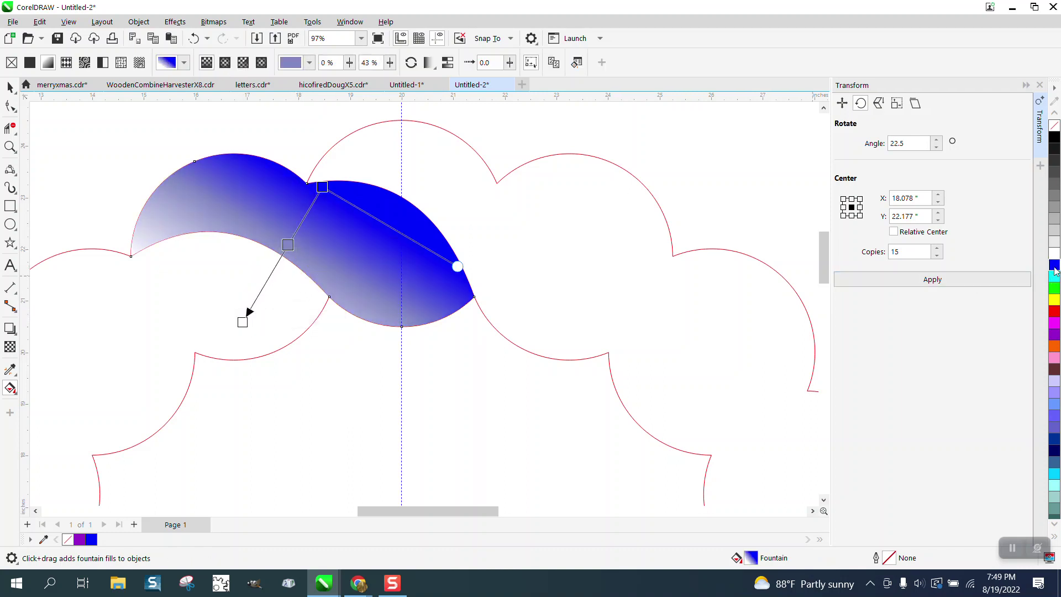
{"action": "left_click_drag", "start_coordinate": [1056, 269], "coordinate": [289, 246]}
{"action": "left_click_drag", "start_coordinate": [1055, 138], "coordinate": [243, 321]}
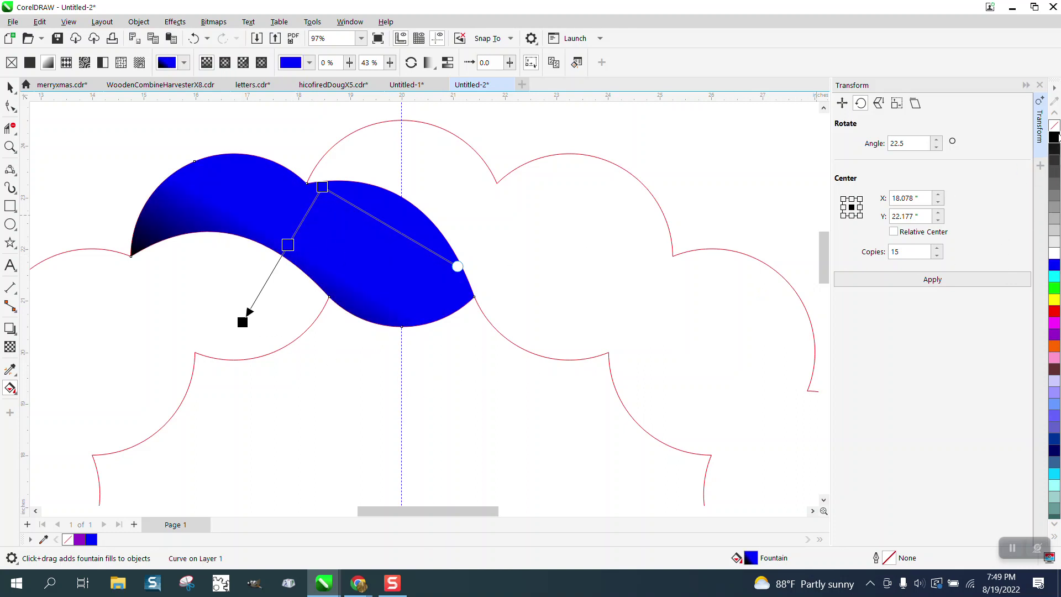
{"action": "left_click_drag", "start_coordinate": [819, 149], "coordinate": [334, 167]}
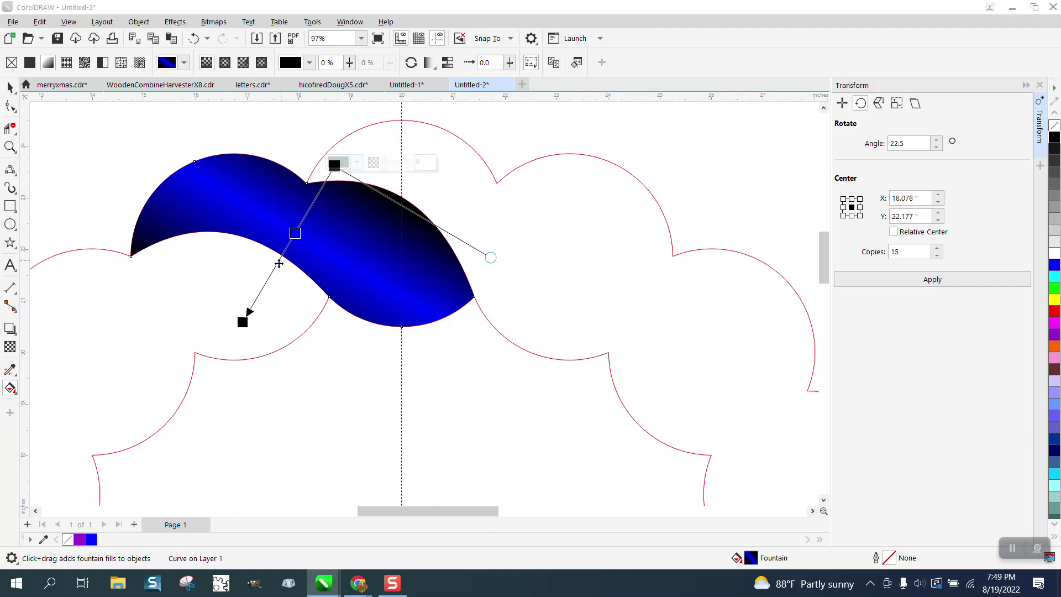
{"action": "left_click_drag", "start_coordinate": [242, 322], "coordinate": [247, 314]}
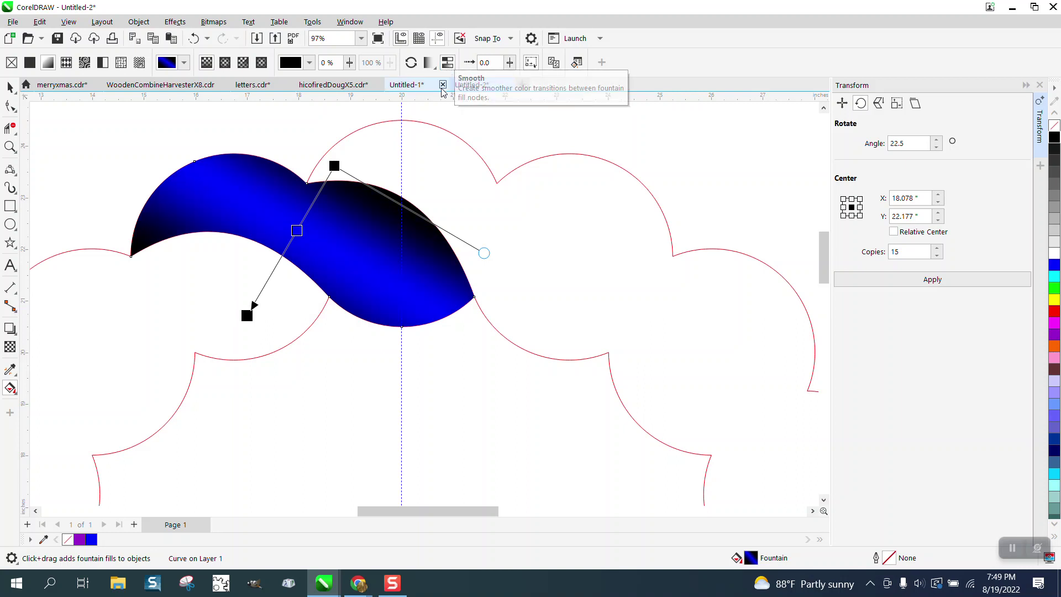
{"action": "left_click_drag", "start_coordinate": [335, 166], "coordinate": [341, 157]}
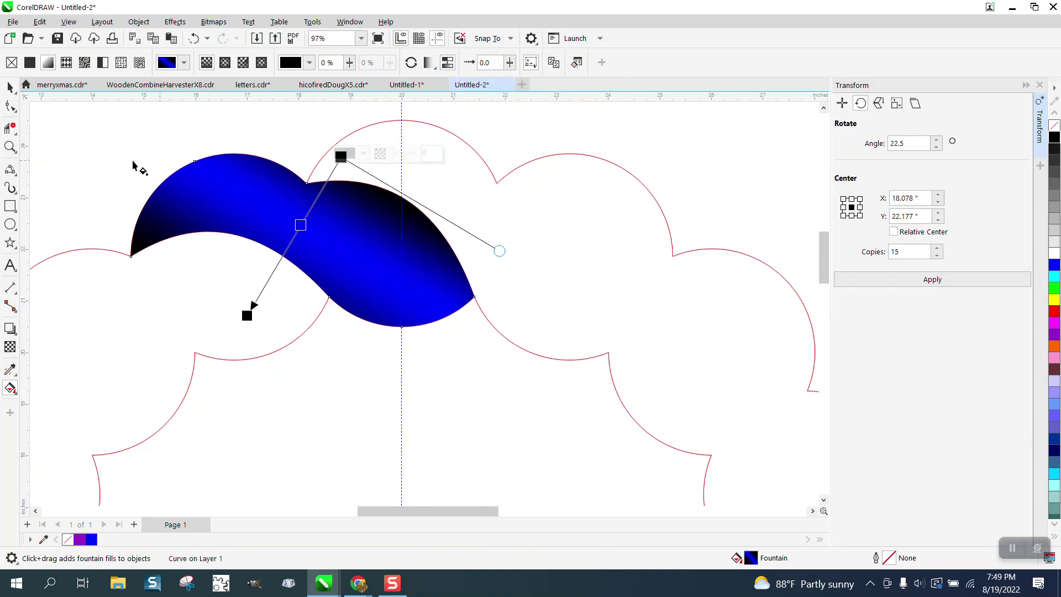
Step: Clone the gradient strand and move its rotation centre to the ring's centre
{"action": "left_click", "coordinate": [10, 88]}
{"action": "left_click", "coordinate": [343, 244]}
{"action": "left_click", "coordinate": [41, 24]}
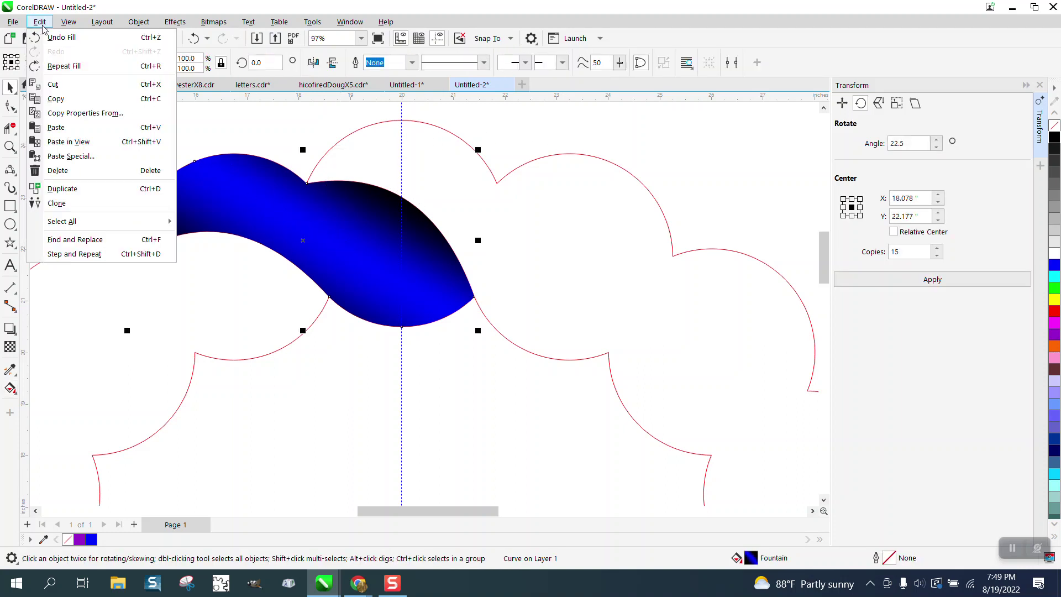
{"action": "left_click", "coordinate": [64, 203]}
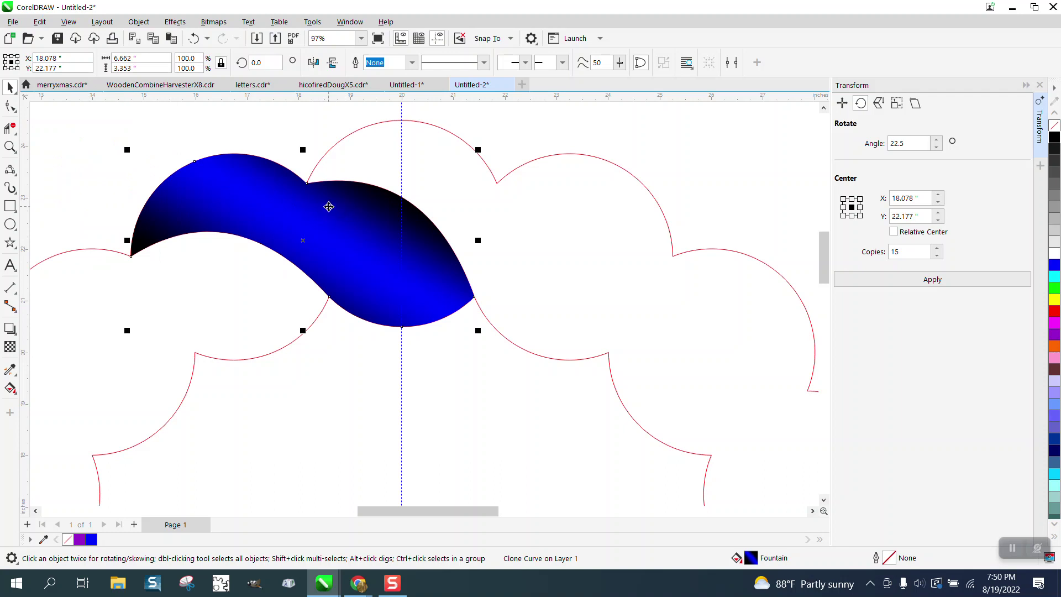
{"action": "scroll", "coordinate": [331, 210], "scroll_direction": "down", "scroll_amount": 2}
{"action": "left_click", "coordinate": [316, 218]}
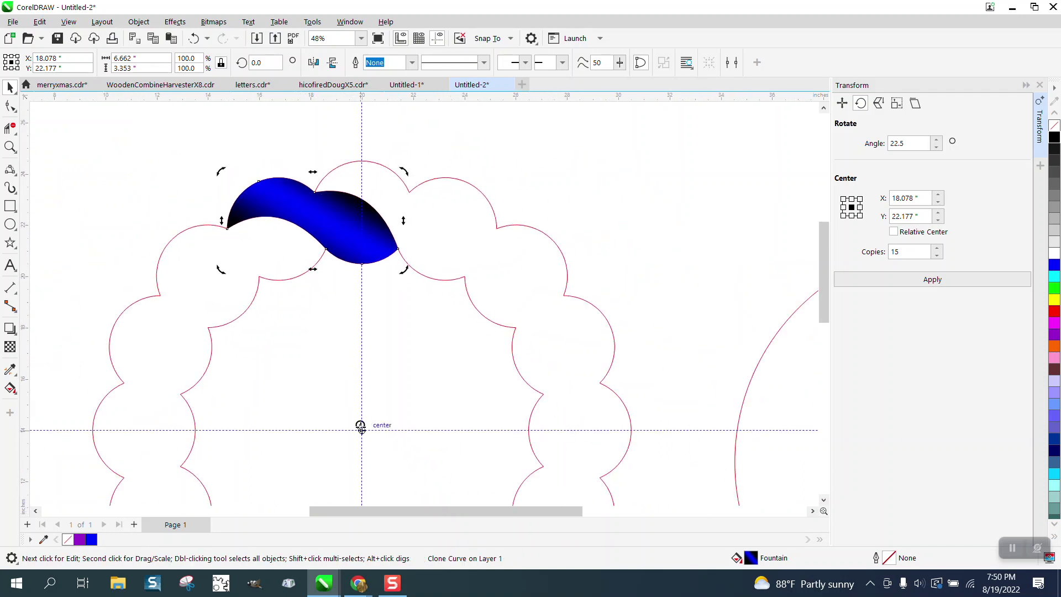
{"action": "left_click_drag", "start_coordinate": [361, 428], "coordinate": [362, 430]}
{"action": "left_click", "coordinate": [315, 217]}
{"action": "left_click", "coordinate": [312, 217]}
Step: Rotate a copy 22.5°, then repeat with Ctrl+R to add strands around the ring
{"action": "type", "text": "22.5"}
{"action": "key", "text": "Return"}
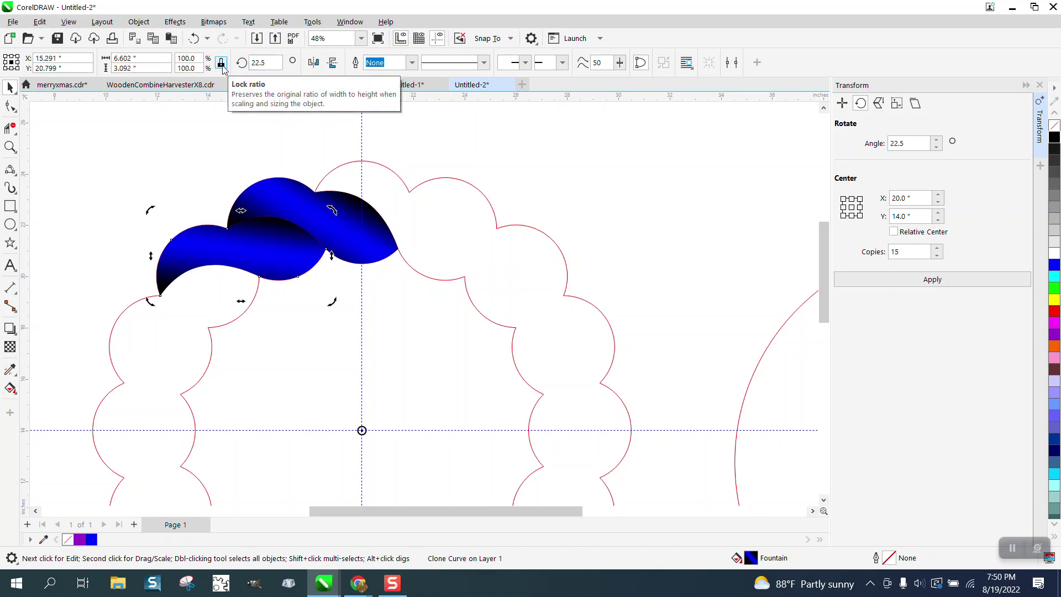
{"action": "key", "text": "ctrl+r"}
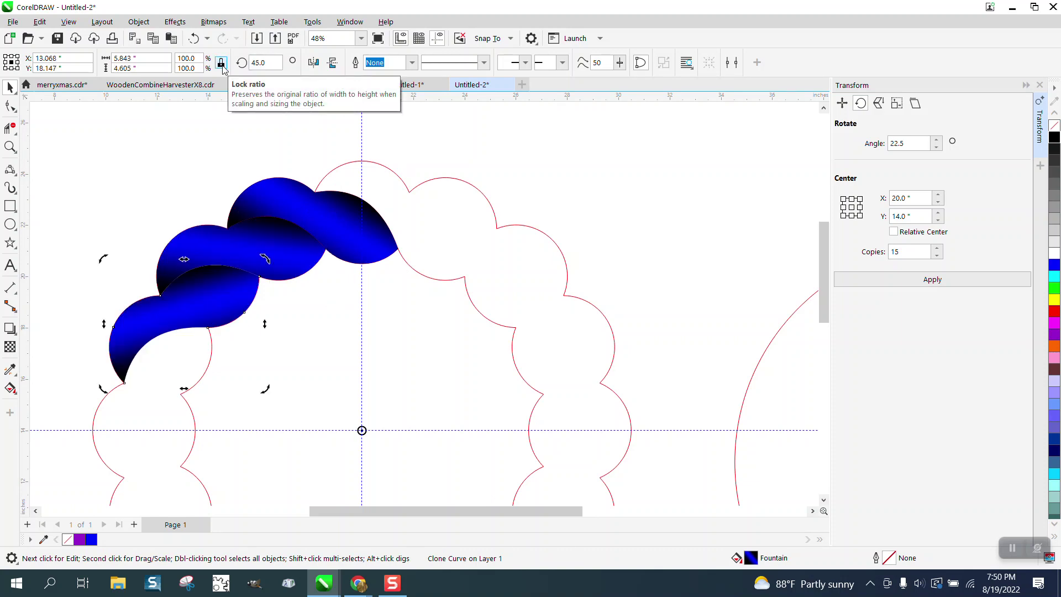
{"action": "key", "text": "ctrl+r"}
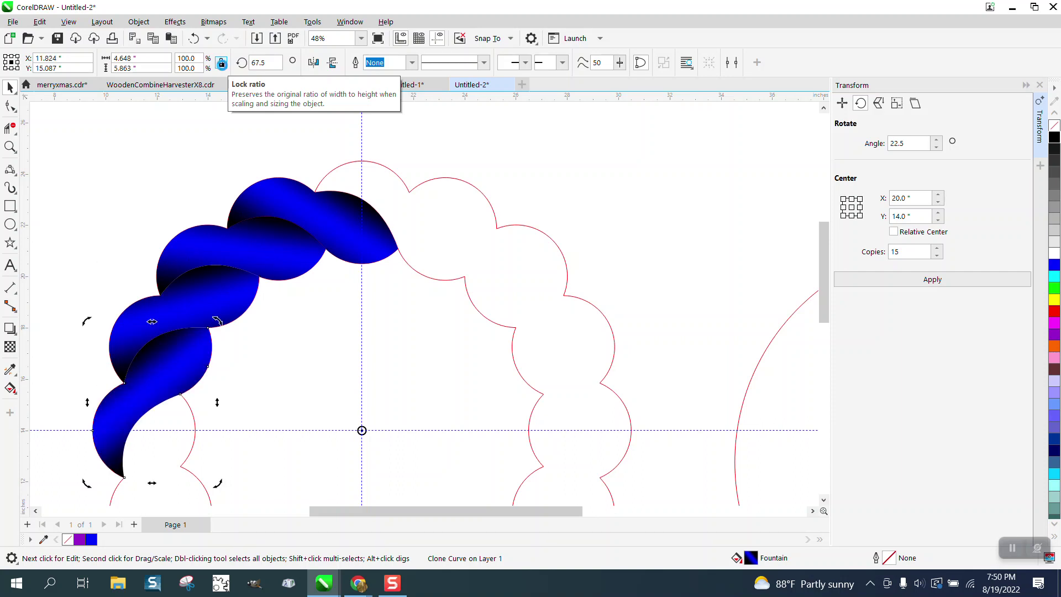
{"action": "key", "text": "ctrl+r"}
{"action": "key", "text": "ctrl+r"}
{"action": "key", "text": "ctrl+r"}
{"action": "key", "text": "ctrl+r"}
{"action": "key", "text": "ctrl+r"}
{"action": "key", "text": "ctrl+r"}
{"action": "key", "text": "ctrl+r"}
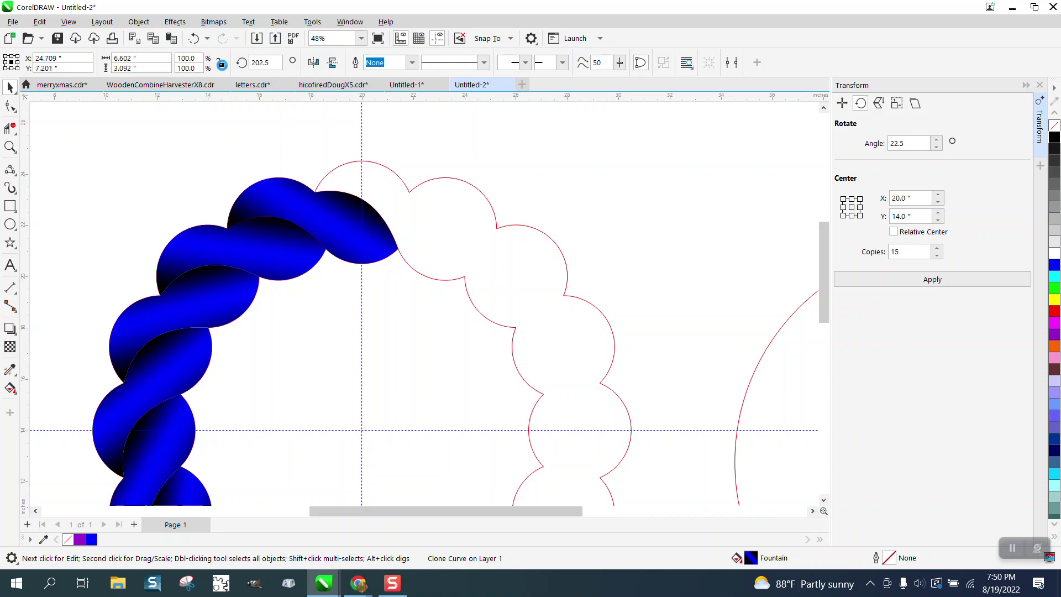
{"action": "key", "text": "ctrl+r"}
{"action": "key", "text": "ctrl+r"}
{"action": "key", "text": "ctrl+r"}
{"action": "key", "text": "ctrl+r"}
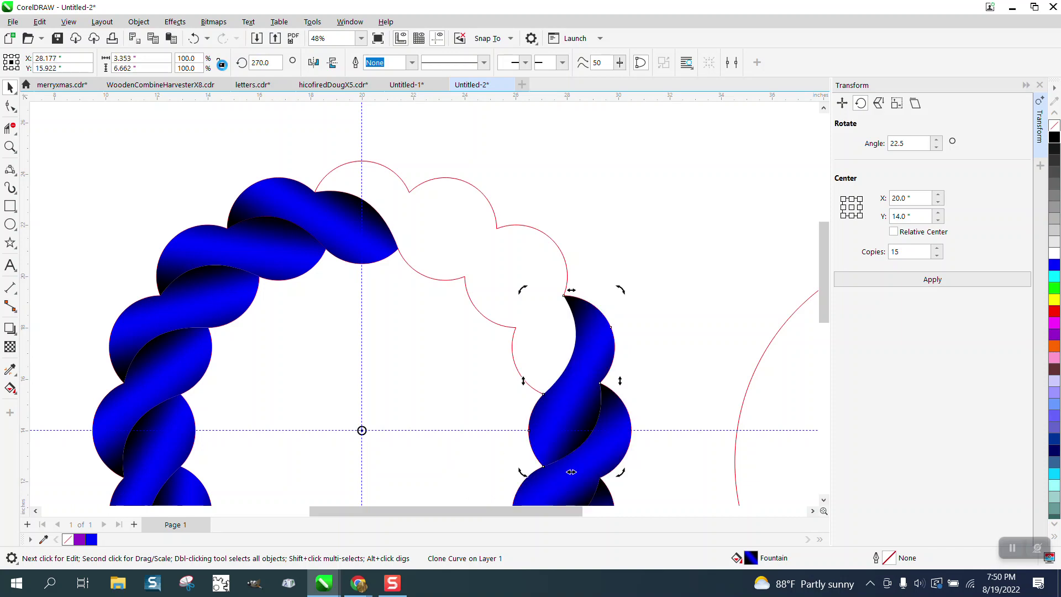
{"action": "key", "text": "ctrl+r"}
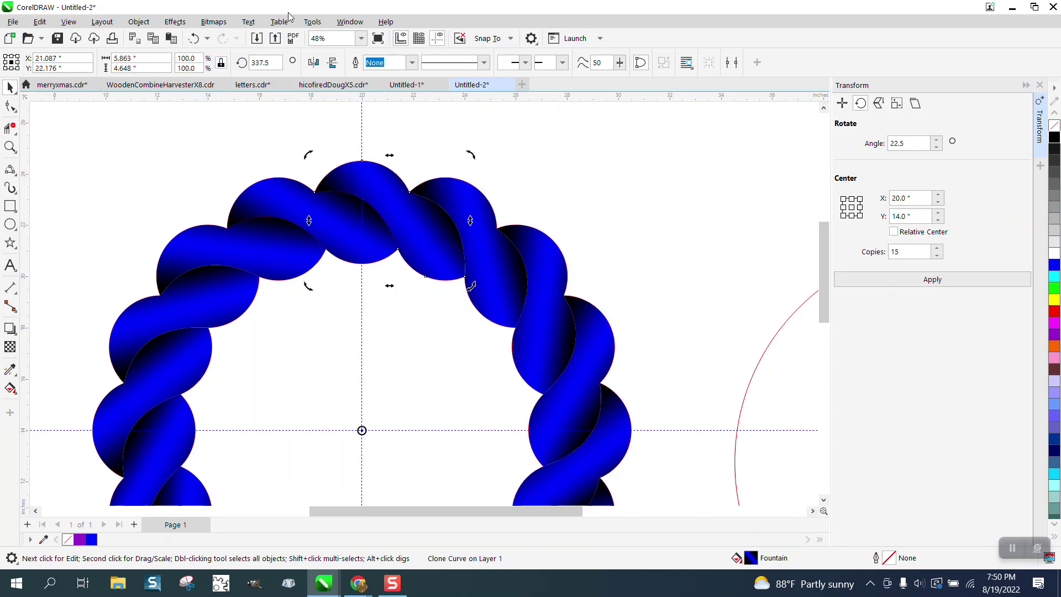
{"action": "left_click", "coordinate": [512, 147]}
{"action": "left_click", "coordinate": [331, 215]}
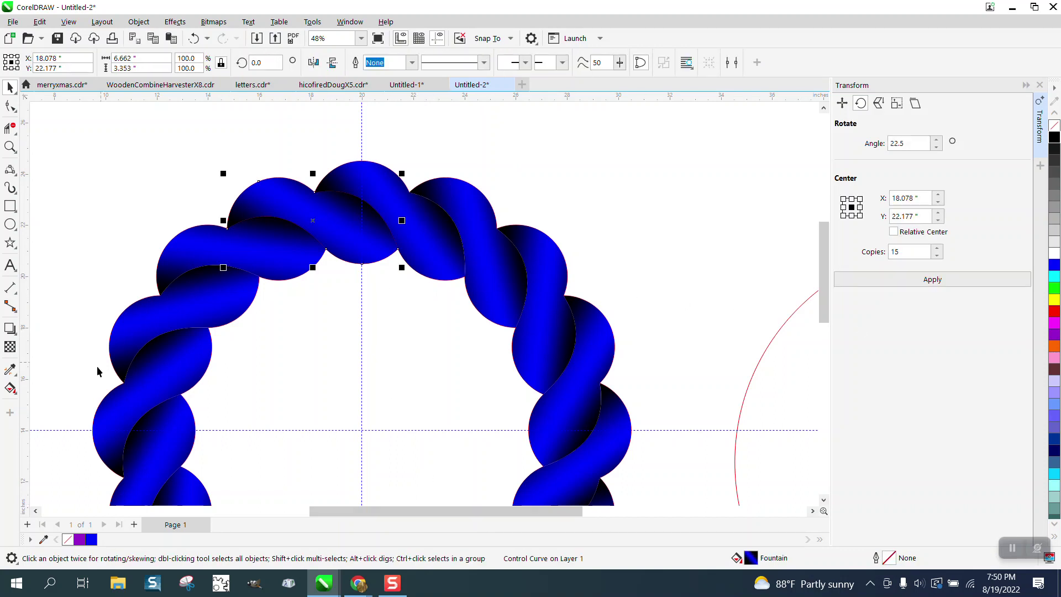
Step: Shift the strand's gradient start, try a grey dark end, then set the end back to black
{"action": "left_click", "coordinate": [6, 389]}
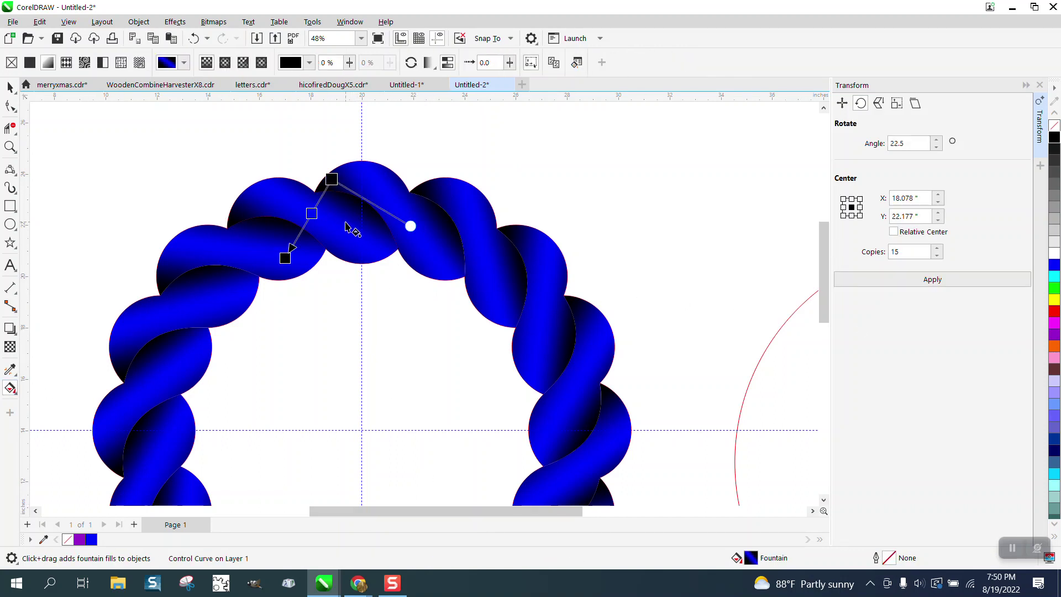
{"action": "mouse_move", "coordinate": [332, 179]}
{"action": "left_mouse_down"}
{"action": "mouse_move", "coordinate": [332, 165]}
{"action": "mouse_move", "coordinate": [314, 175]}
{"action": "mouse_move", "coordinate": [326, 176]}
{"action": "left_mouse_up"}
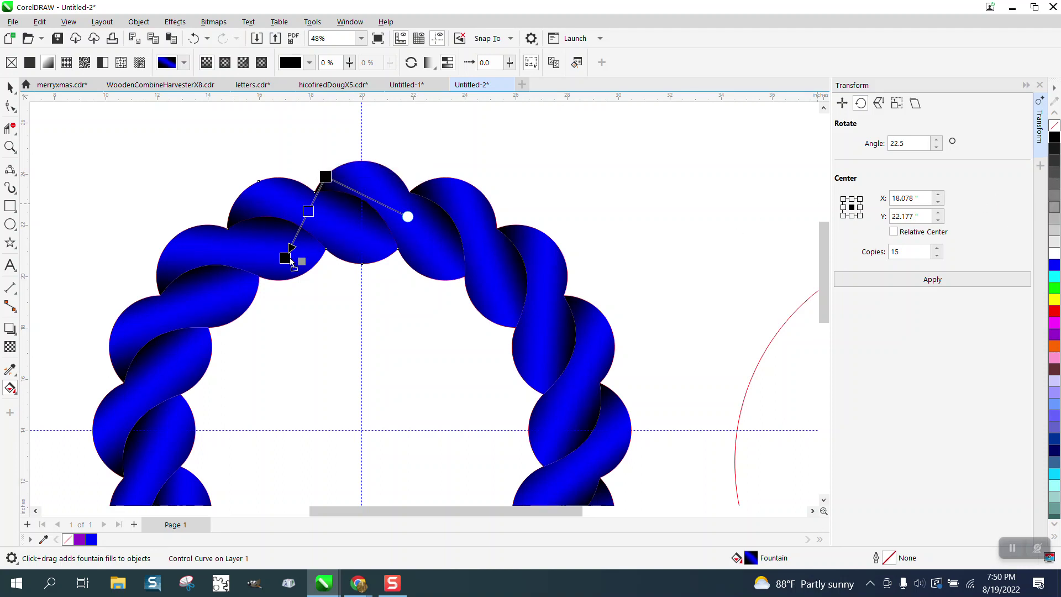
{"action": "left_click_drag", "start_coordinate": [291, 264], "coordinate": [280, 252]}
{"action": "left_click_drag", "start_coordinate": [1054, 138], "coordinate": [282, 255]}
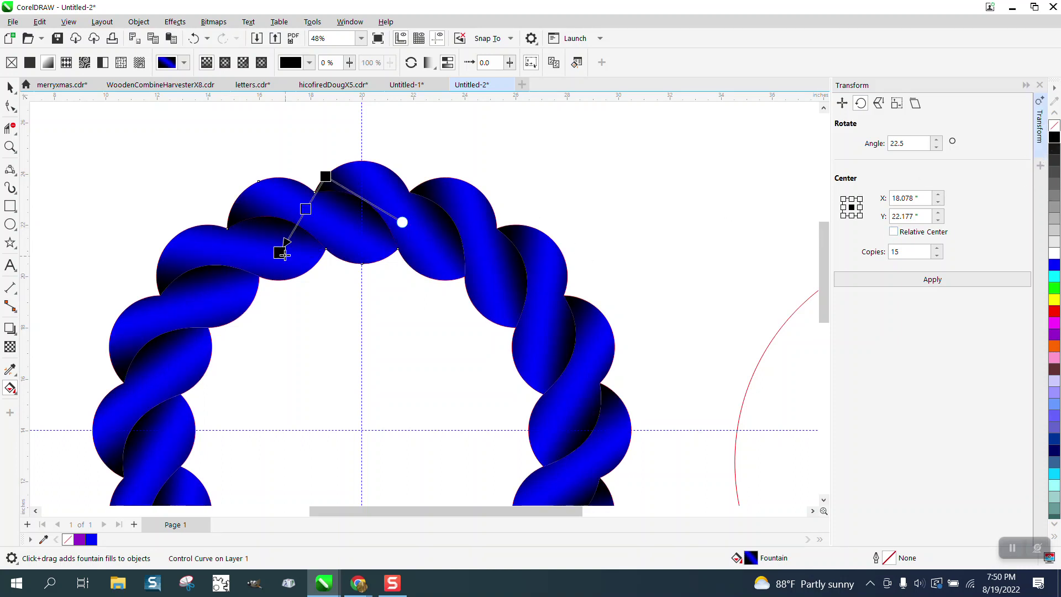
Step: Re-angle the gradient by moving its start up and its end down-left for softer shading
{"action": "left_click_drag", "start_coordinate": [327, 176], "coordinate": [338, 152]}
{"action": "left_click_drag", "start_coordinate": [279, 252], "coordinate": [268, 269]}
{"action": "left_click_drag", "start_coordinate": [338, 153], "coordinate": [331, 159]}
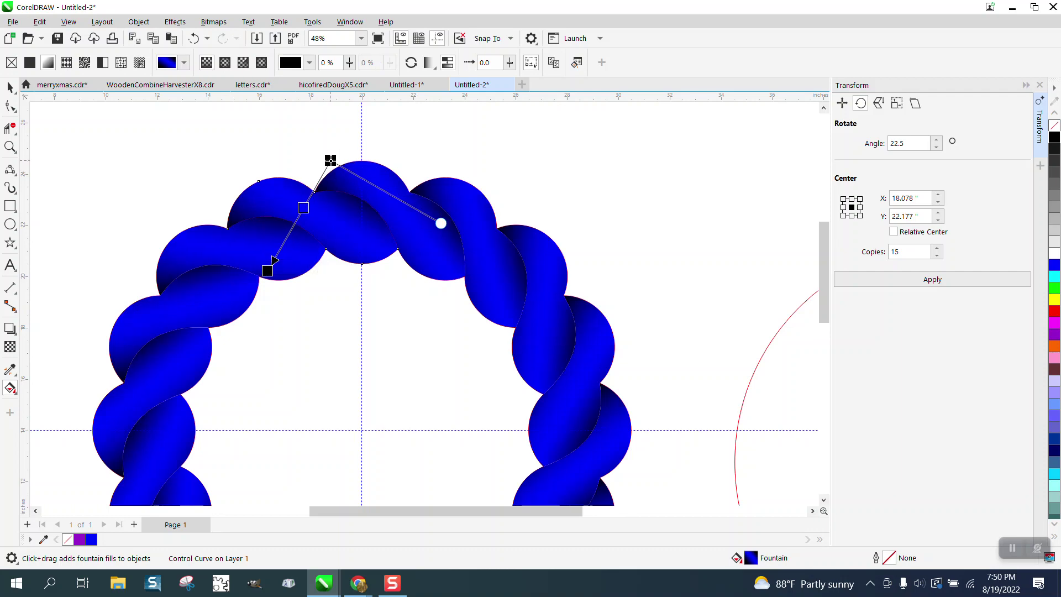
{"action": "left_click", "coordinate": [10, 87]}
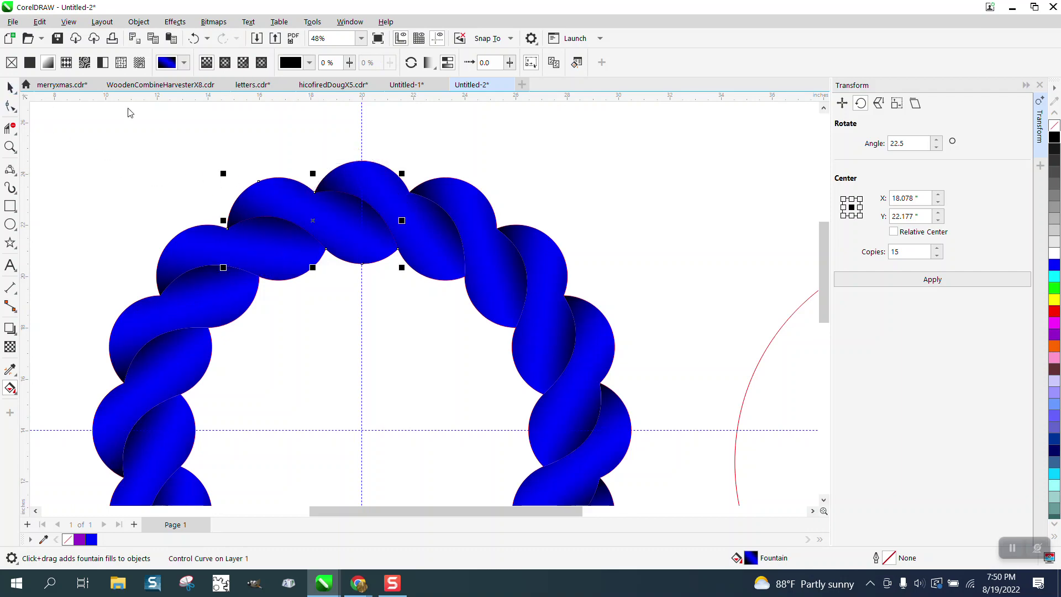
Step: Deselect the strand and zoom out to show the full blue dark-edged rope wreath
{"action": "left_click", "coordinate": [261, 125]}
{"action": "scroll", "coordinate": [506, 169], "scroll_direction": "down", "scroll_amount": 1}
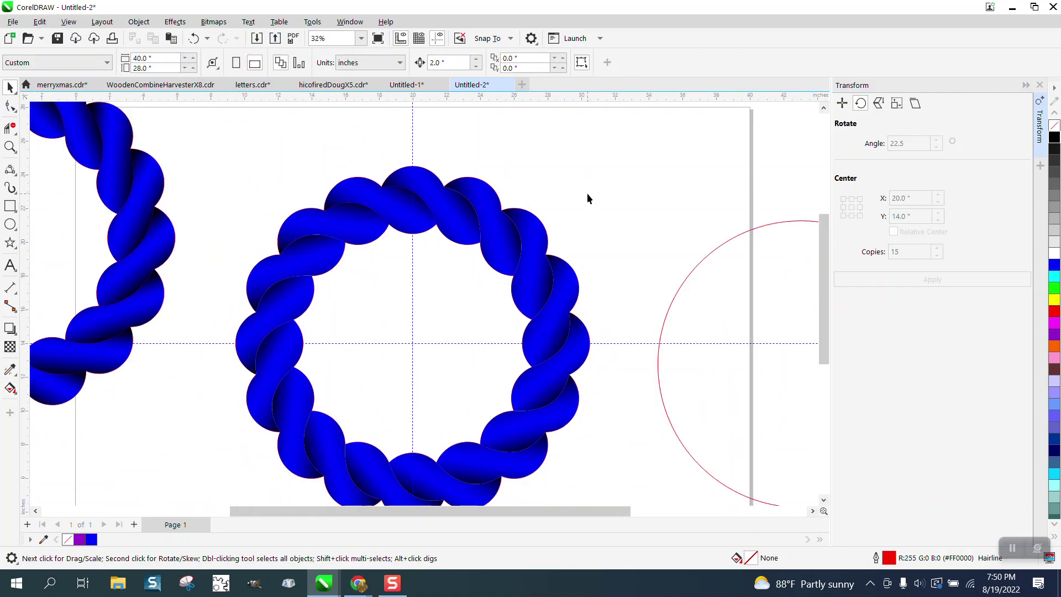
{"action": "scroll", "coordinate": [587, 194], "scroll_direction": "down", "scroll_amount": 1}
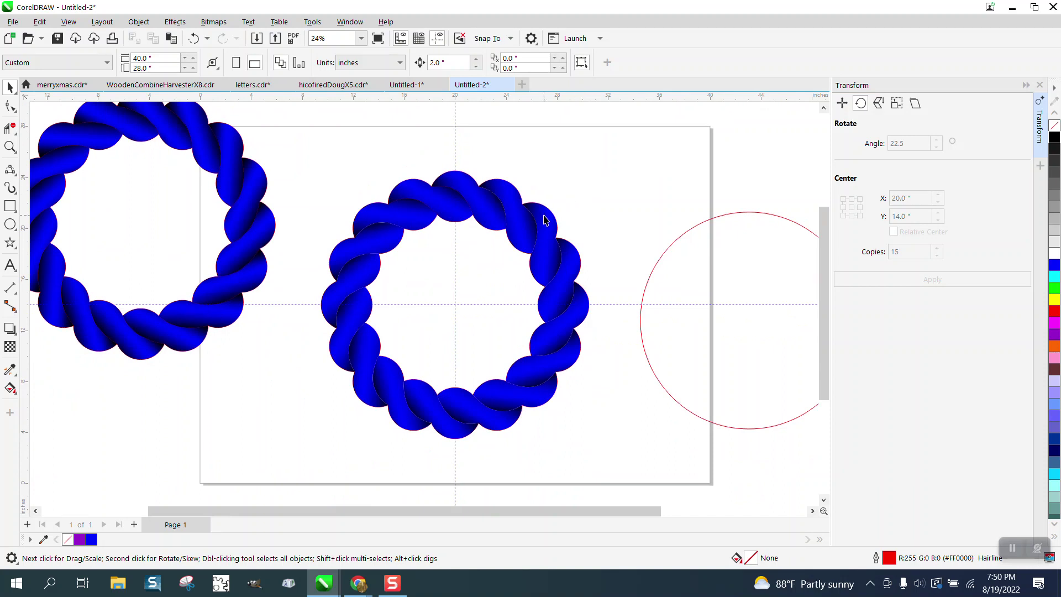